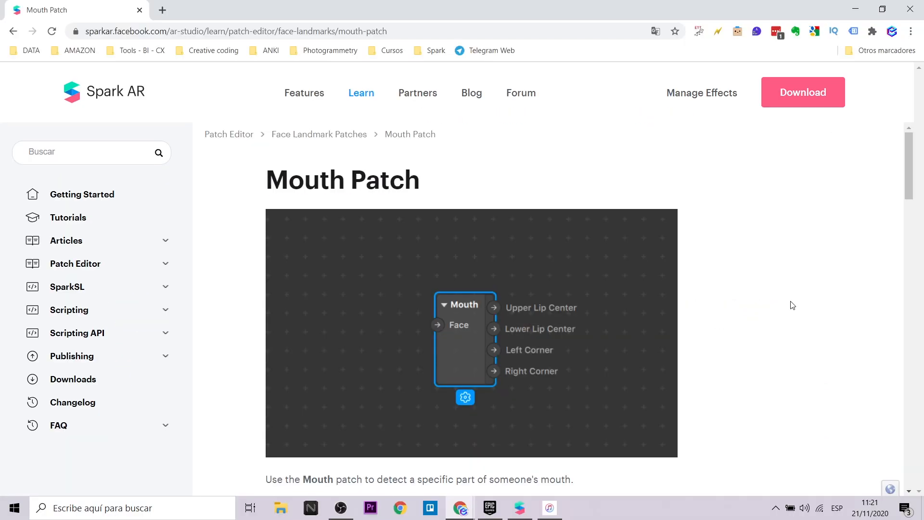
# - Read through the Mouth Patch documentation page, including the example, input and outputs sections
pyautogui.scroll(-6, 791, 304)
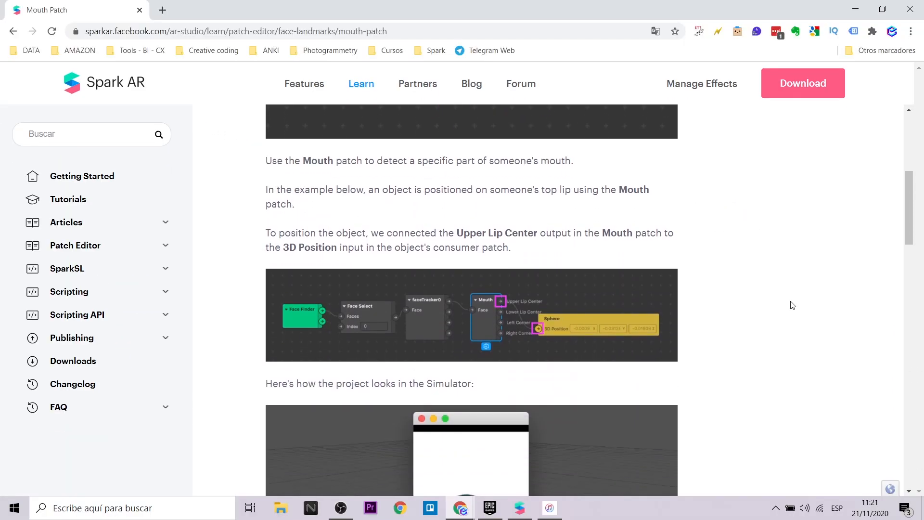
pyautogui.scroll(-10, 792, 305)
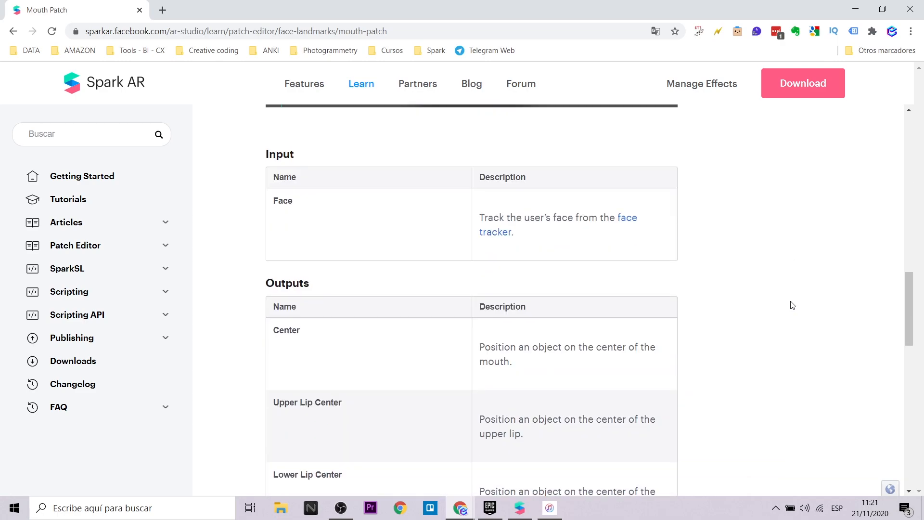
pyautogui.scroll(-8, 792, 305)
pyautogui.scroll(20, 791, 305)
pyautogui.scroll(-3, 791, 305)
pyautogui.scroll(5, 791, 304)
pyautogui.scroll(-5, 790, 304)
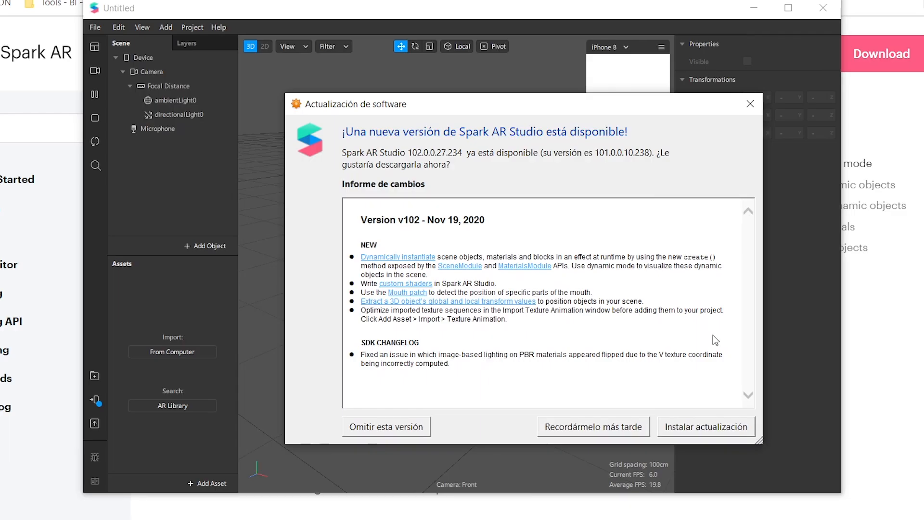
# - Install the available Spark AR Studio 102.0.0.27.234 update
pyautogui.moveTo(555, 108); pyautogui.dragTo(490, 95)
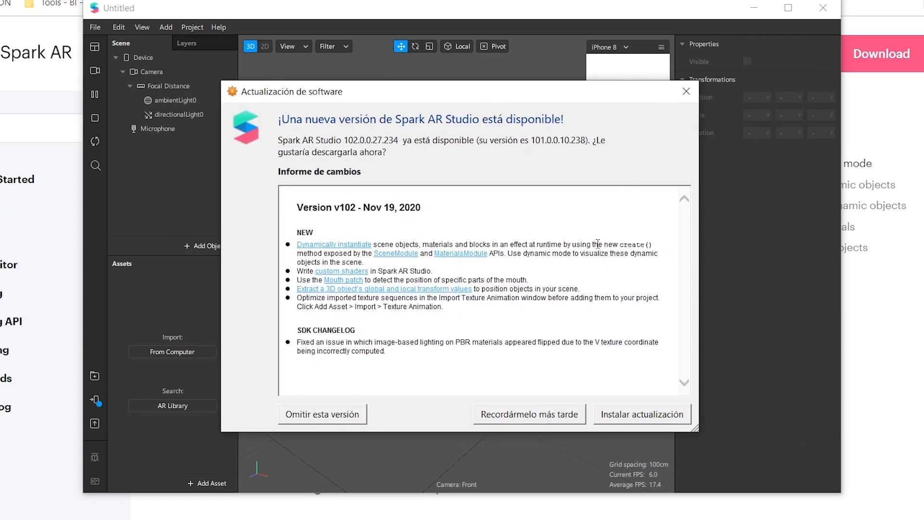
pyautogui.click(669, 415)
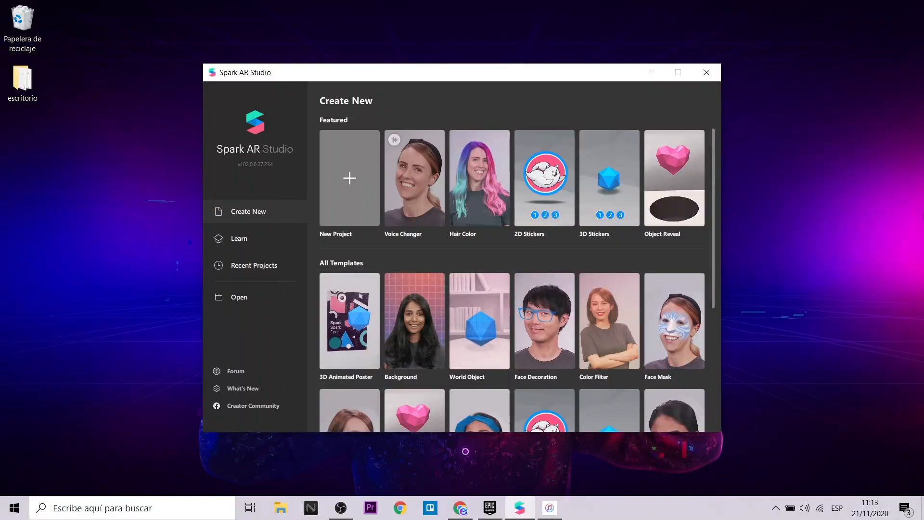
# - Create a new blank project and maximize its window
pyautogui.click(356, 194)
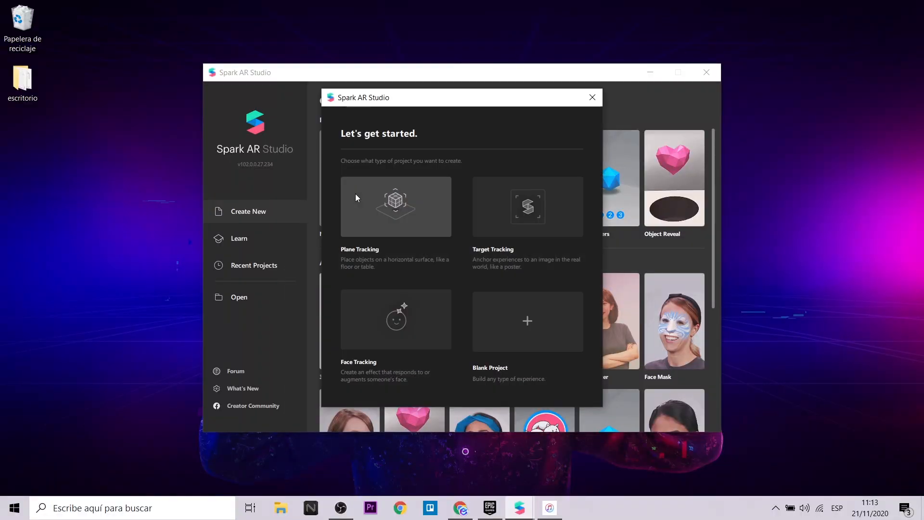
pyautogui.click(528, 321)
pyautogui.doubleClick(647, 60)
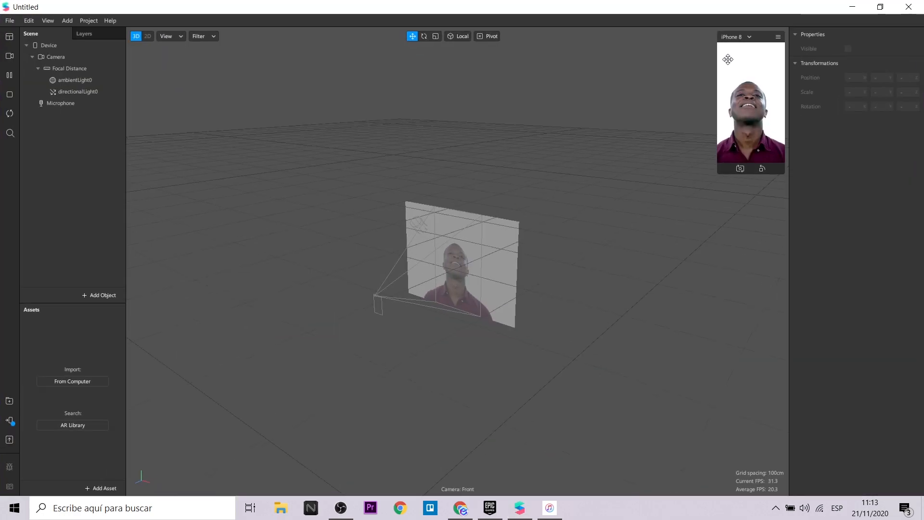
# - Insert a Face Tracker object into the scene
pyautogui.click(95, 296)
pyautogui.write('face')
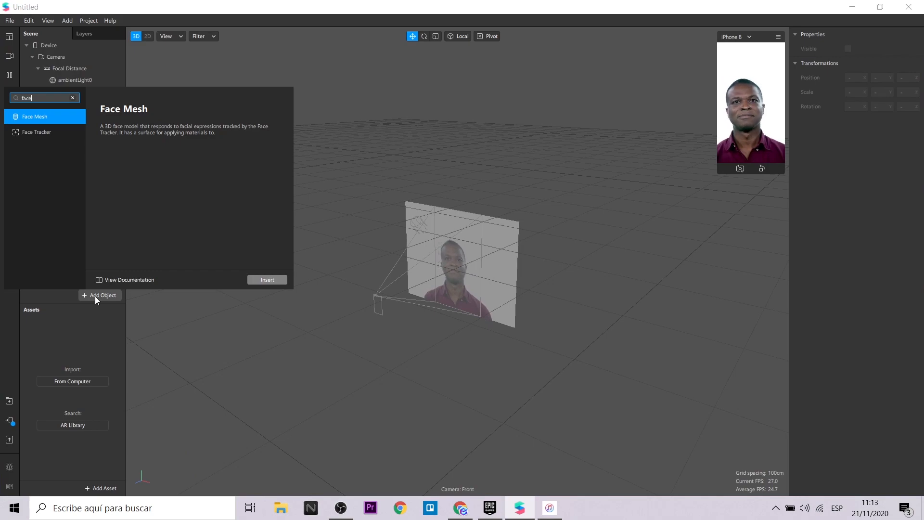
pyautogui.click(57, 131)
pyautogui.click(267, 278)
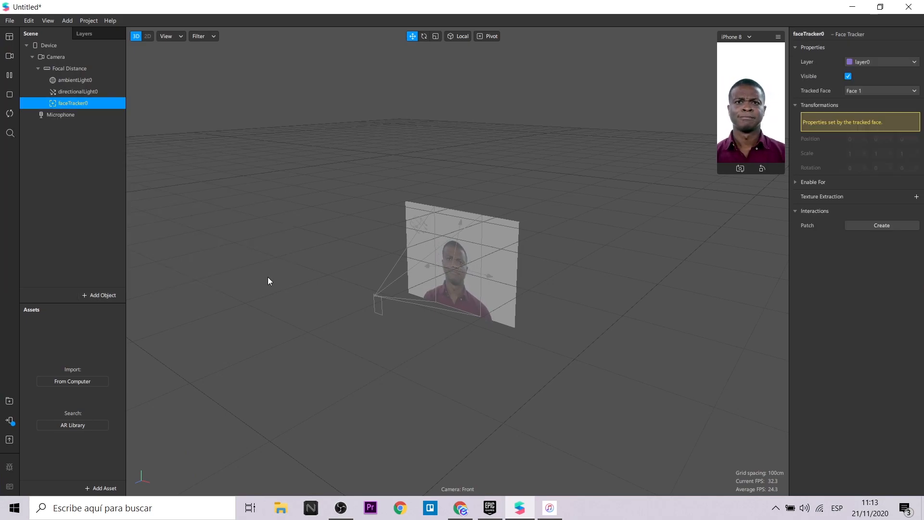
# - Show the Patch Editor and bring the face tracker into it as a patch
pyautogui.click(67, 20)
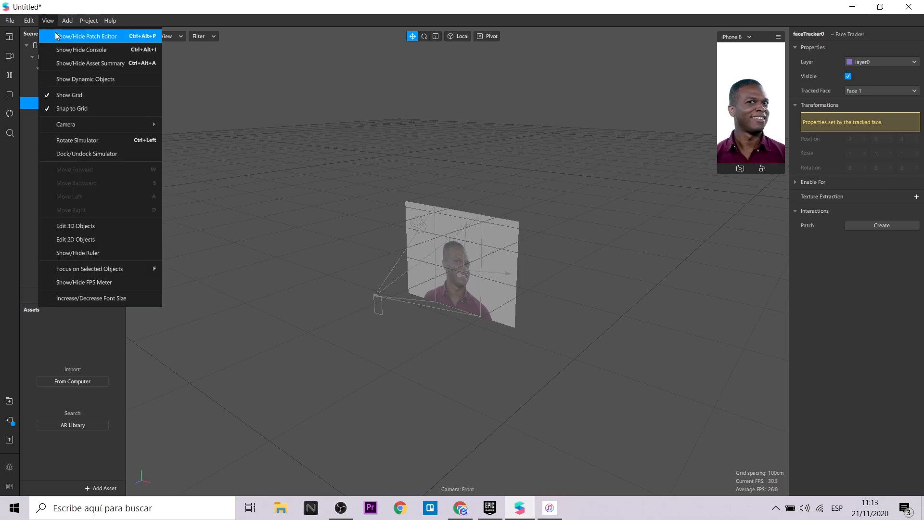
pyautogui.click(54, 35)
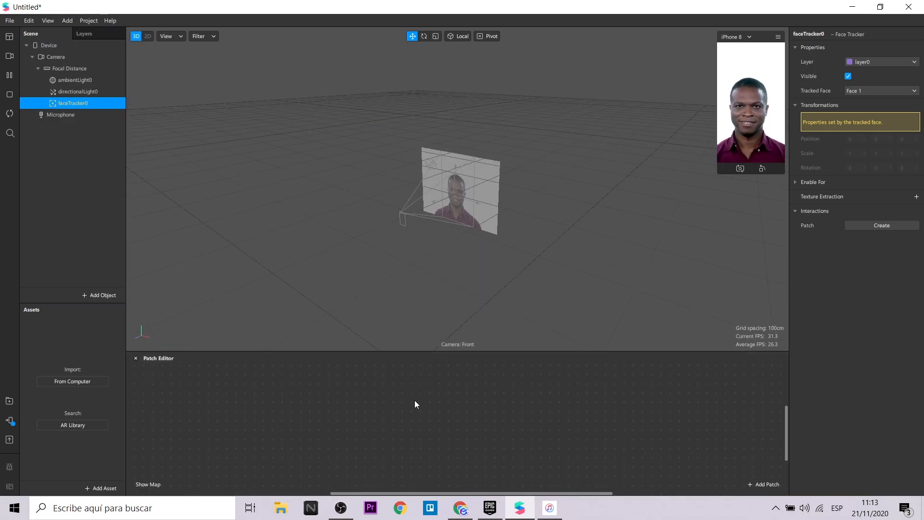
pyautogui.moveTo(77, 105); pyautogui.dragTo(205, 402)
pyautogui.click(544, 428)
pyautogui.hscroll(2, 541, 428)
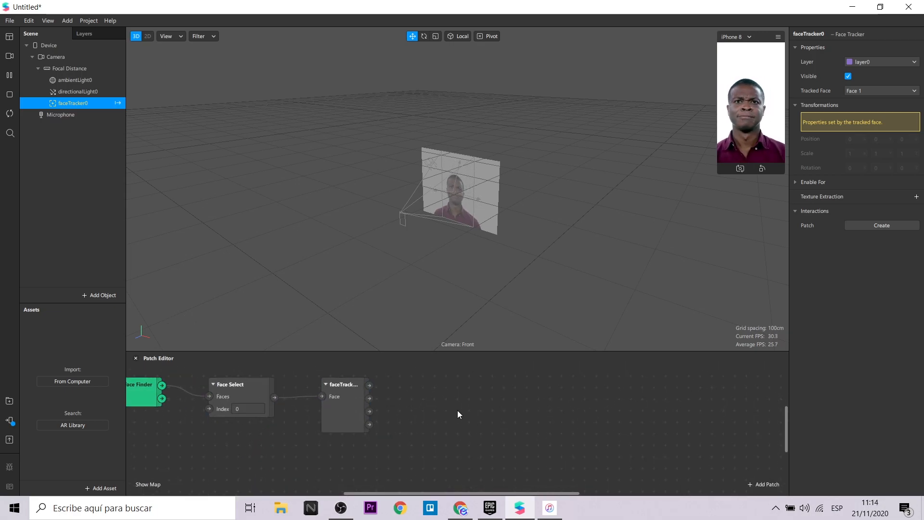
# - Add a Mouth patch beside the face tracker patch and connect the tracker's first output to its Face input
pyautogui.scroll(1, 435, 435)
pyautogui.rightClick(417, 406)
pyautogui.write('mou')
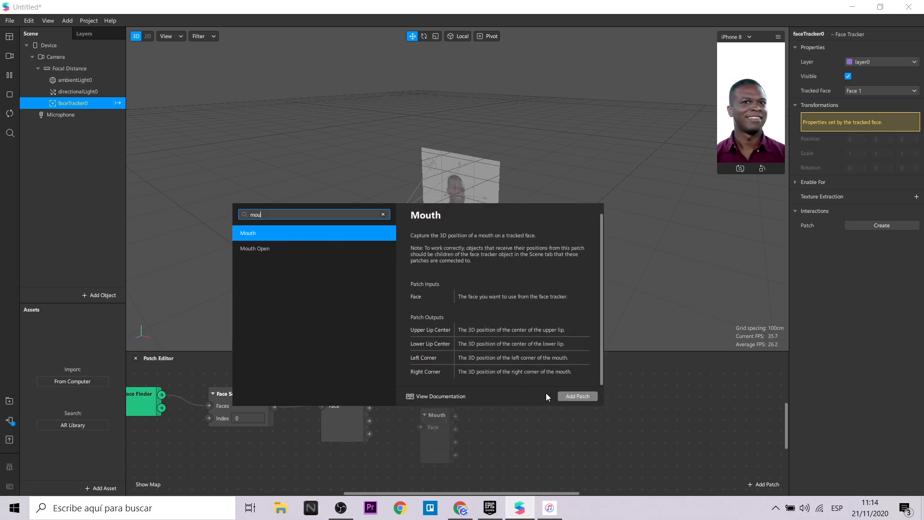
pyautogui.click(571, 396)
pyautogui.moveTo(437, 417); pyautogui.dragTo(422, 379)
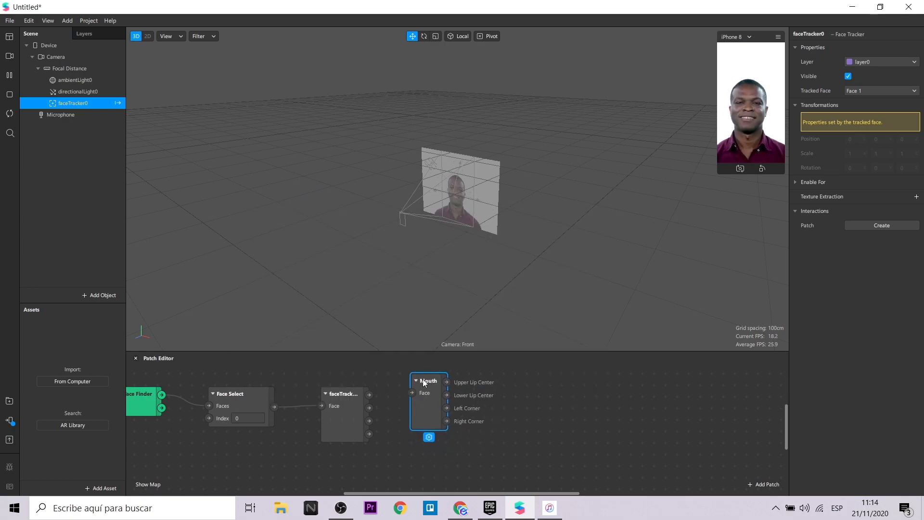
pyautogui.moveTo(369, 395); pyautogui.dragTo(411, 393)
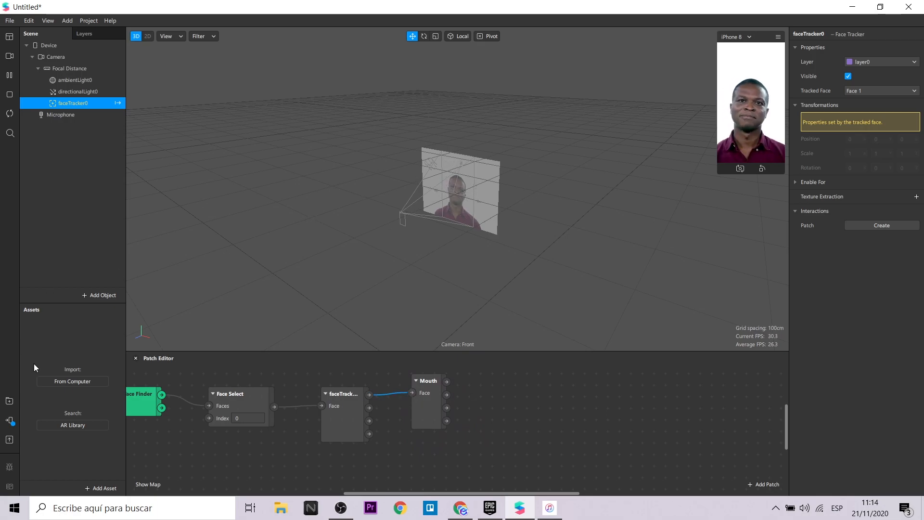
# - Insert a plane into the scene and nest it under the face tracker
pyautogui.click(99, 290)
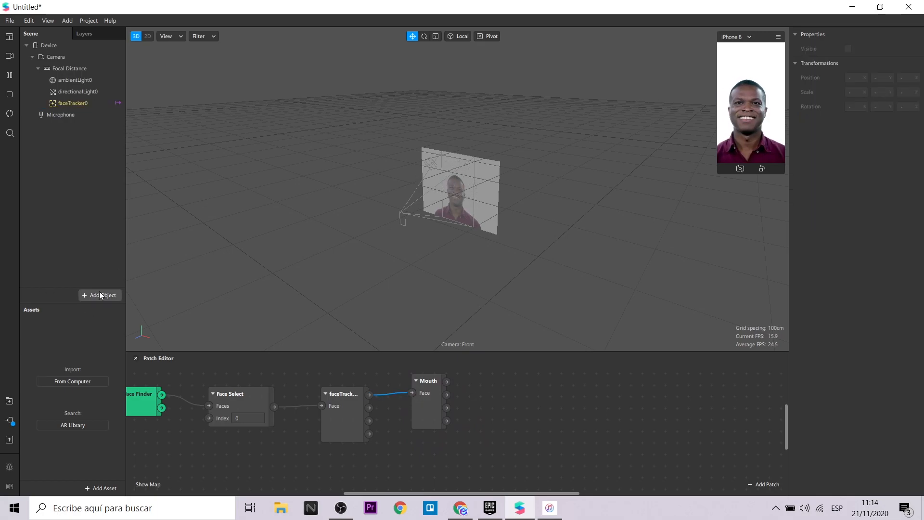
pyautogui.click(99, 294)
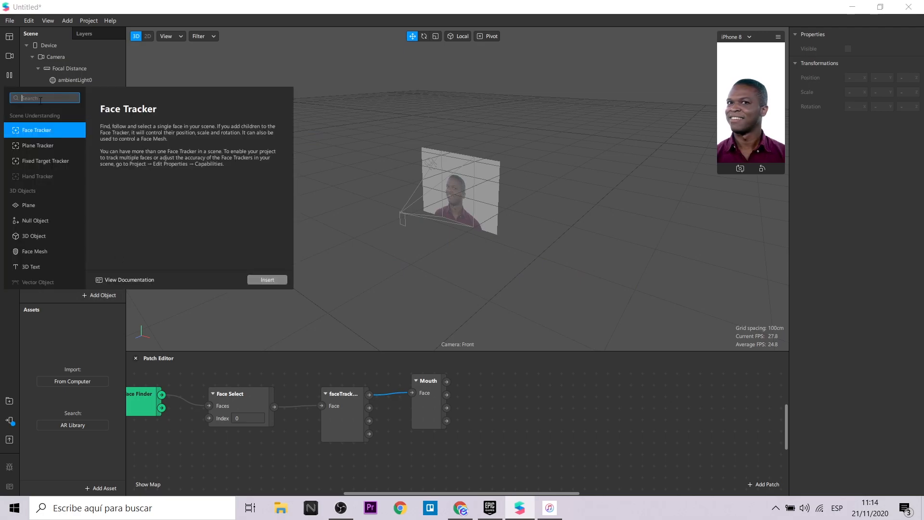
pyautogui.write('pla')
pyautogui.click(267, 279)
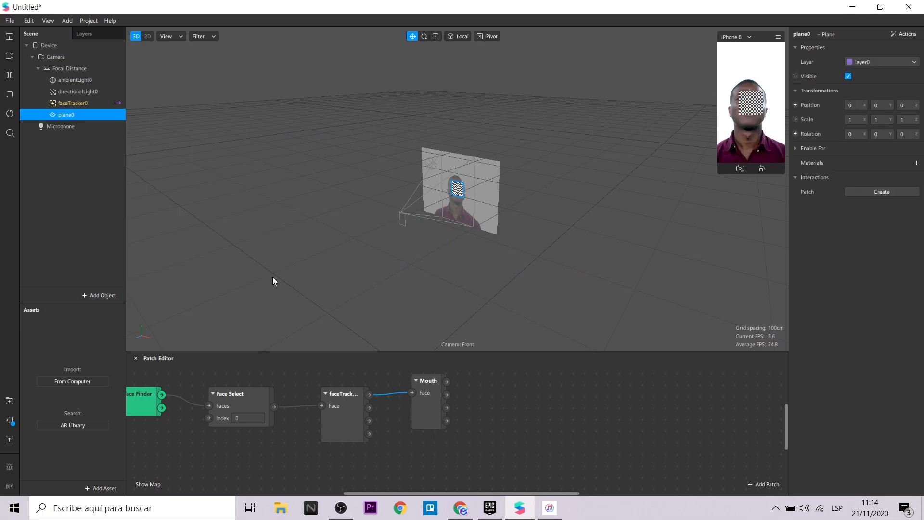
pyautogui.moveTo(76, 112); pyautogui.dragTo(85, 102)
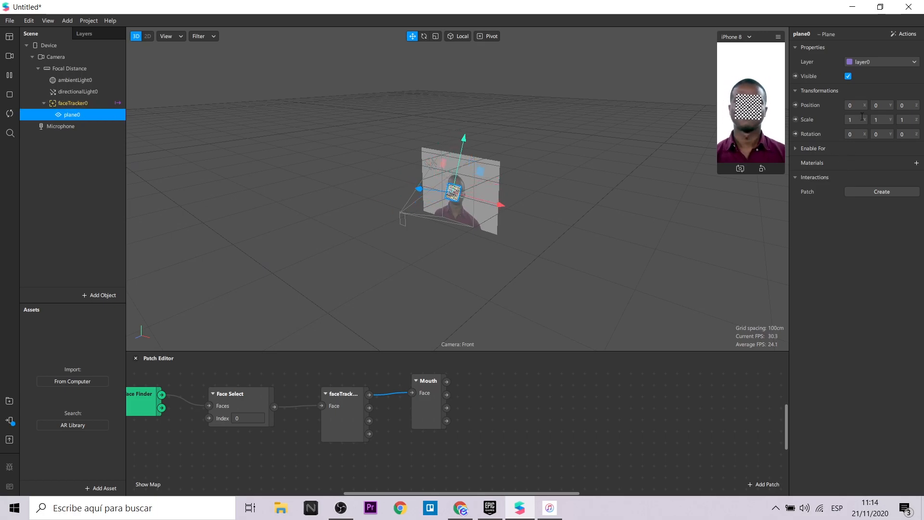
# - Set the plane's scale to 0.2 on the X, Y and Z axes
pyautogui.click(436, 36)
pyautogui.moveTo(855, 120); pyautogui.dragTo(844, 117)
pyautogui.write('0.2')
pyautogui.hotkey('ctrl', 'c')
pyautogui.press('Tab')
pyautogui.hotkey('ctrl', 'v')
pyautogui.press('Tab')
pyautogui.hotkey('ctrl', 'v')
pyautogui.press('Return')
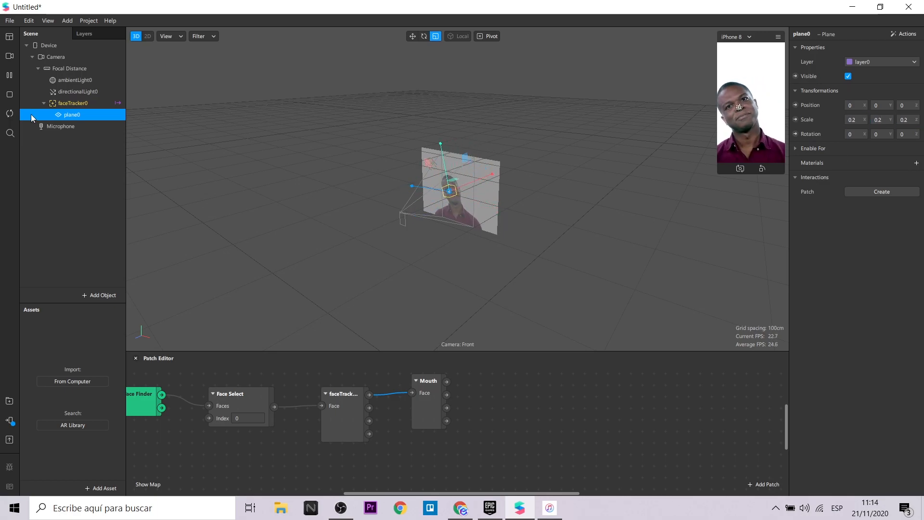
# - Create a 3D Position patch for the plane and connect the Mouth patch's Upper Lip Center output to it
pyautogui.click(796, 105)
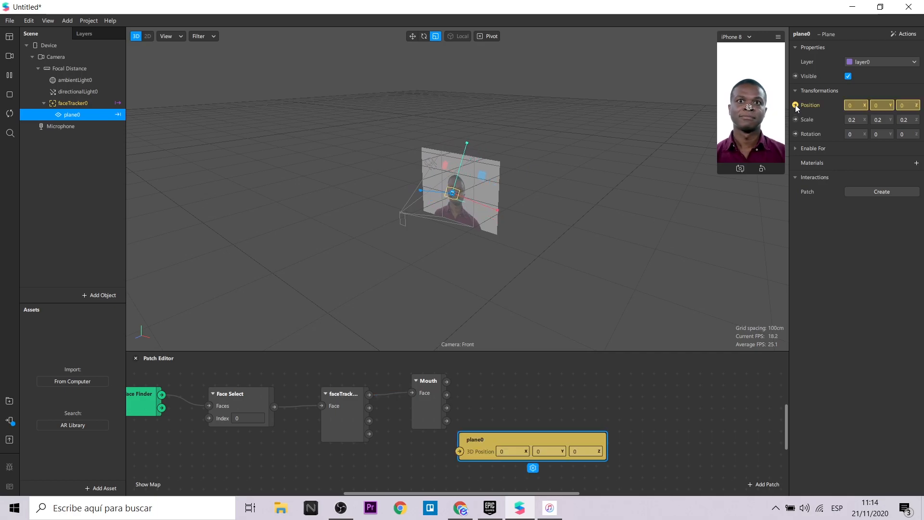
pyautogui.moveTo(525, 430); pyautogui.dragTo(548, 383)
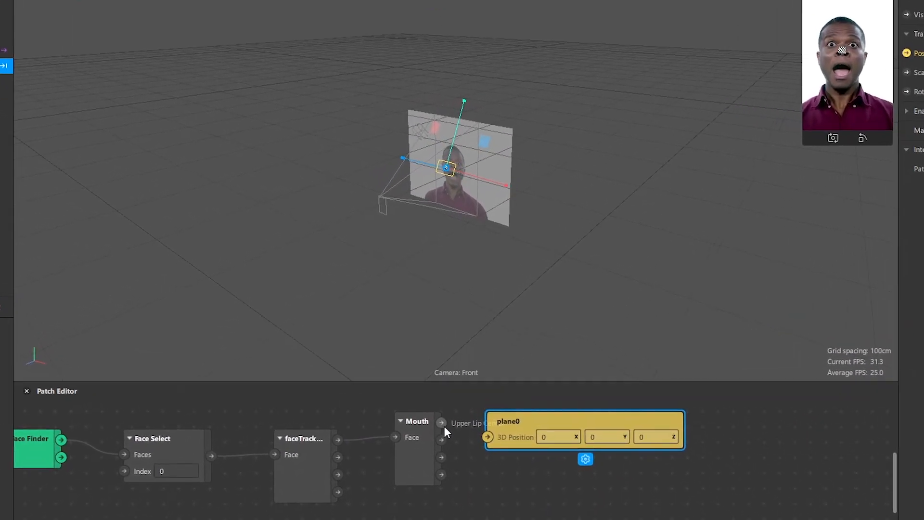
pyautogui.moveTo(551, 419); pyautogui.dragTo(624, 413)
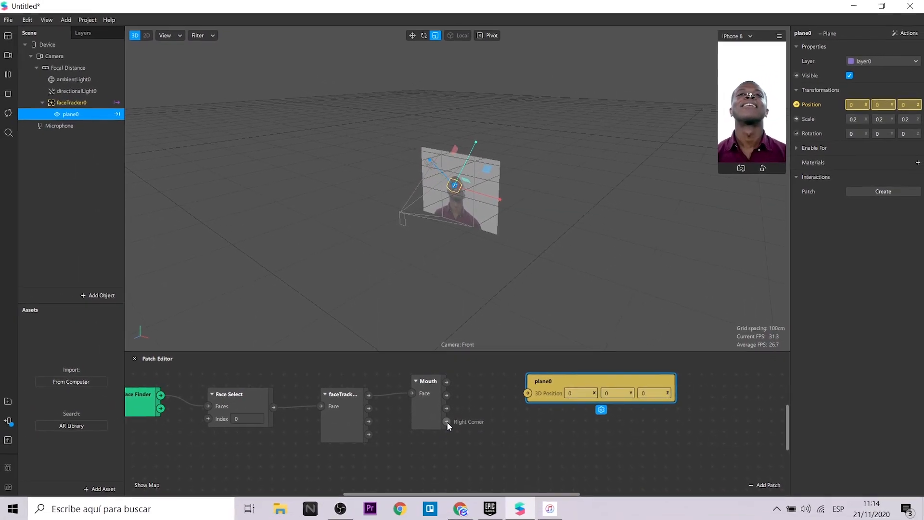
pyautogui.moveTo(447, 381); pyautogui.dragTo(527, 393)
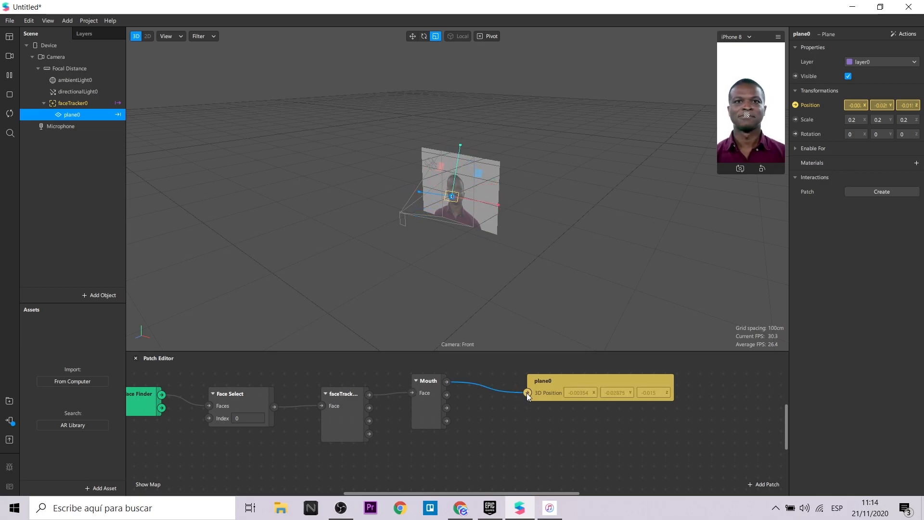
# - Reconnect the plane's 3D Position to the Mouth patch's Lower Lip Center, Left Corner and Right Corner outputs in turn
pyautogui.moveTo(446, 394); pyautogui.dragTo(534, 408)
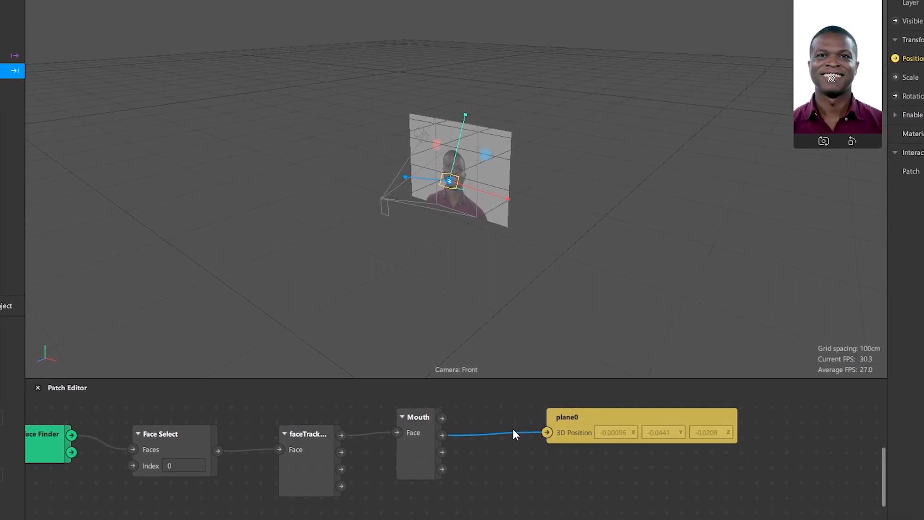
pyautogui.moveTo(442, 452); pyautogui.dragTo(547, 432)
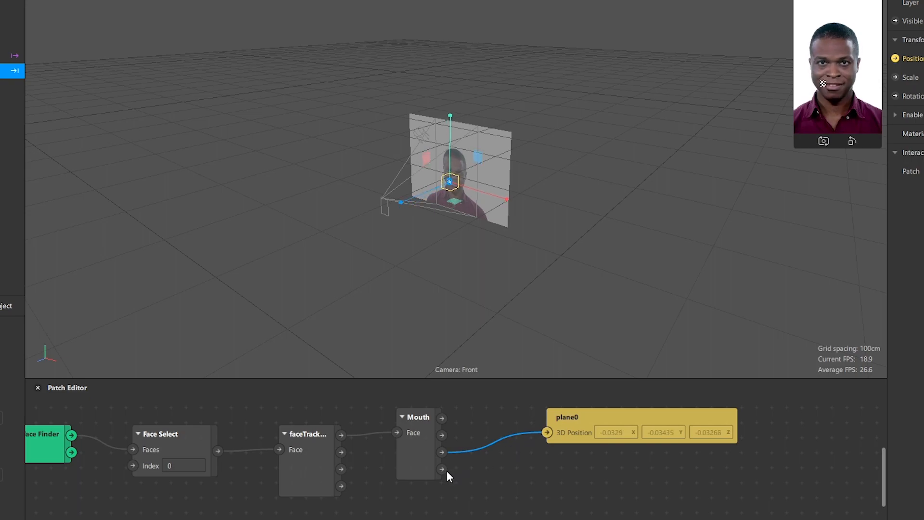
pyautogui.moveTo(442, 469); pyautogui.dragTo(547, 432)
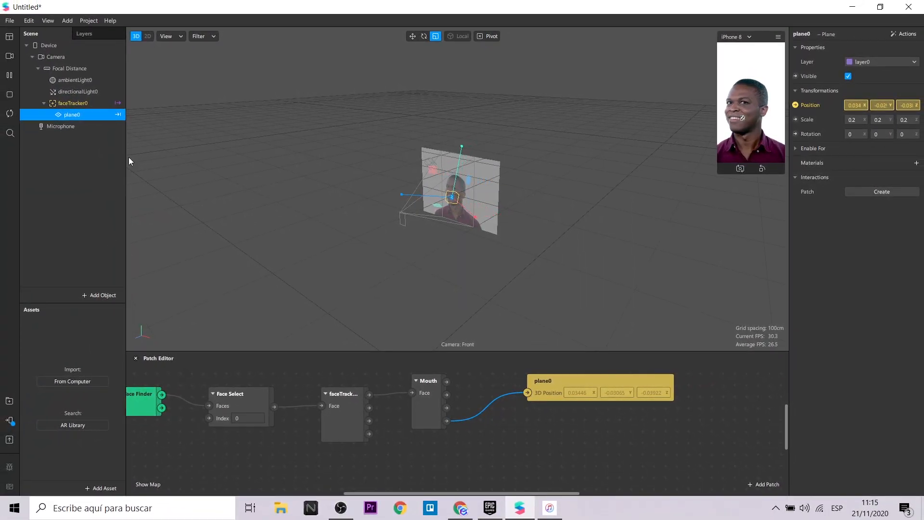
# - Duplicate the plane under the face tracker and create a 3D Position patch for the copy
pyautogui.rightClick(85, 116)
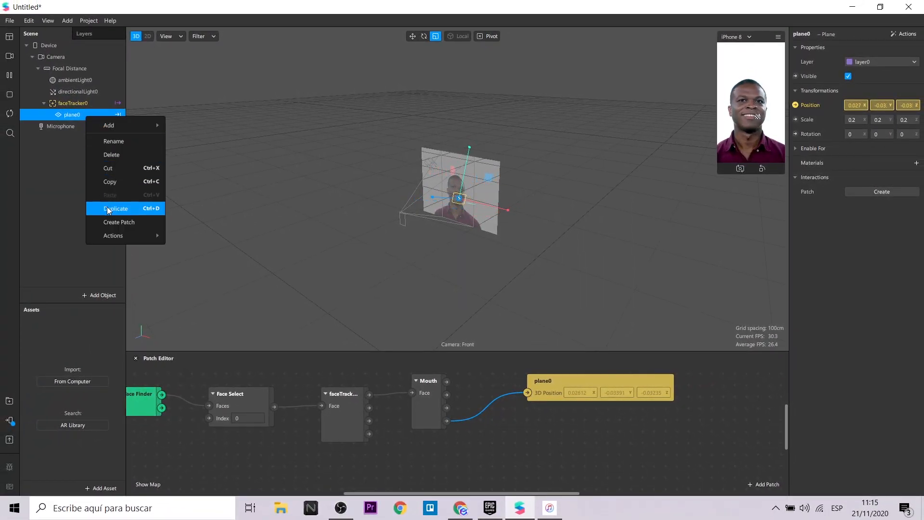
pyautogui.click(107, 206)
pyautogui.click(73, 127)
pyautogui.click(795, 104)
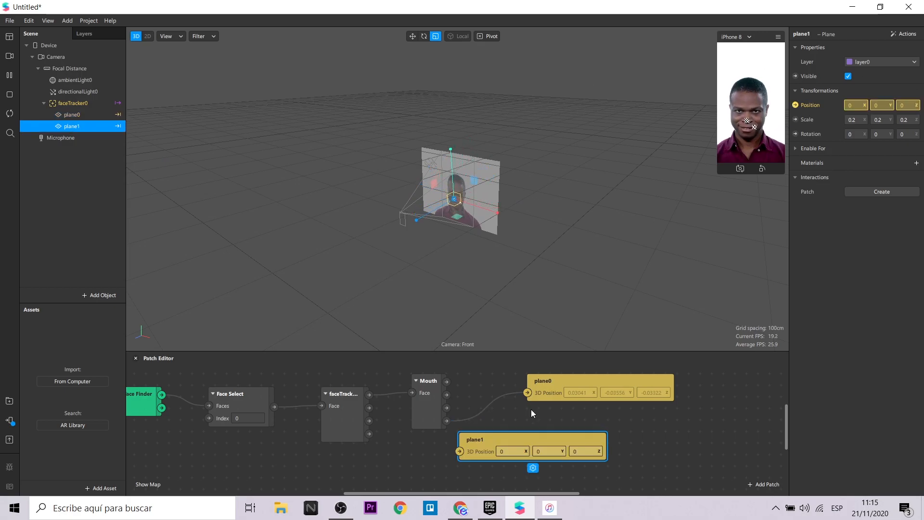
# - Connect the Mouth patch's Left Corner output to the duplicate plane's 3D Position and enlarge the simulator preview
pyautogui.moveTo(498, 434); pyautogui.dragTo(554, 424)
pyautogui.moveTo(446, 408); pyautogui.dragTo(516, 437)
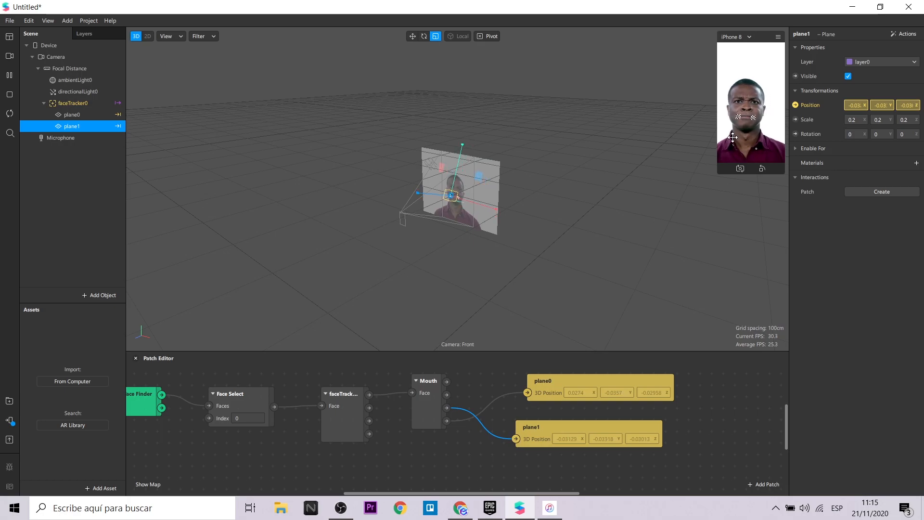
pyautogui.moveTo(703, 195); pyautogui.dragTo(672, 254)
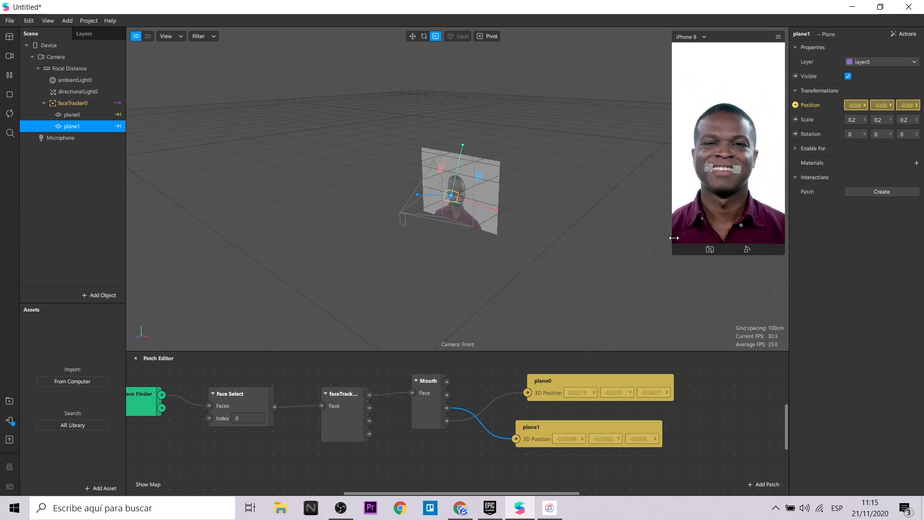
# - Delete both plane position patches and both planes from the scene
pyautogui.moveTo(707, 377); pyautogui.dragTo(504, 454)
pyautogui.press('Delete')
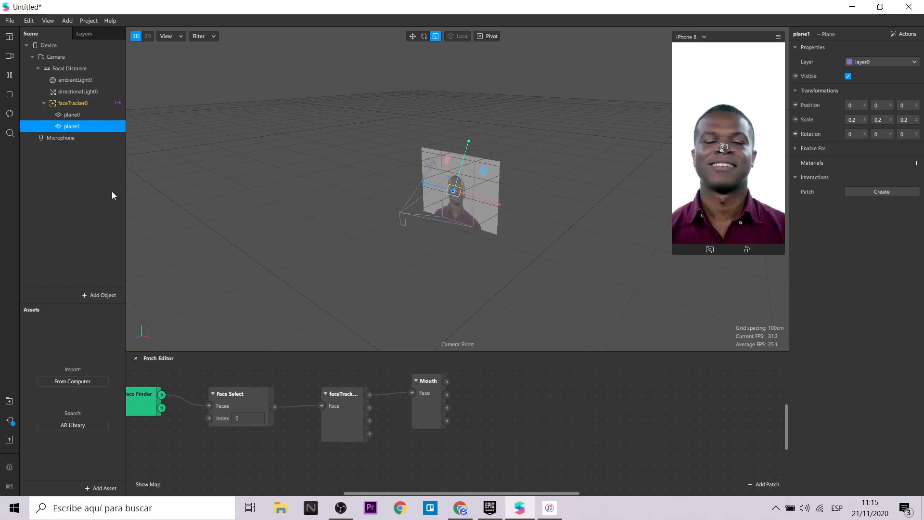
pyautogui.click(68, 114)
pyautogui.press('Delete')
pyautogui.click(68, 115)
pyautogui.press('Delete')
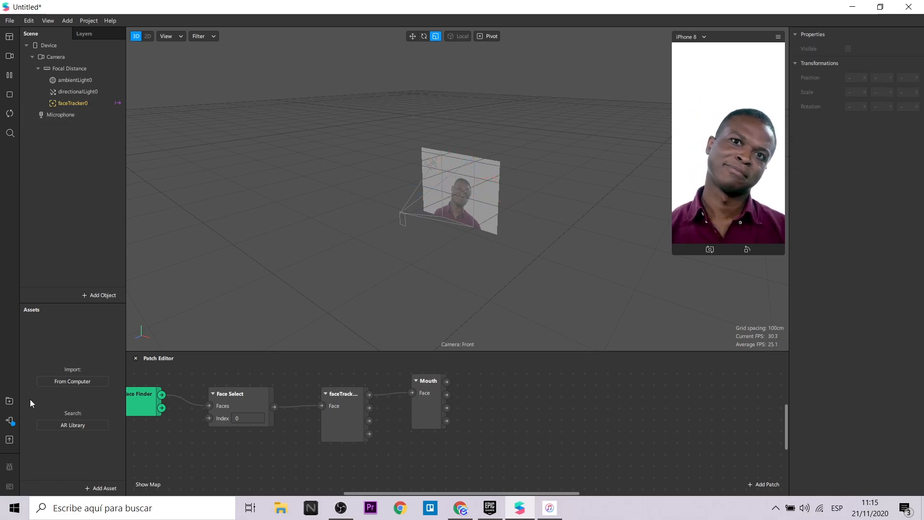
# - Import the Cone Primitive from the AR Library's 3D Shapes collection and place it under the face tracker
pyautogui.click(10, 402)
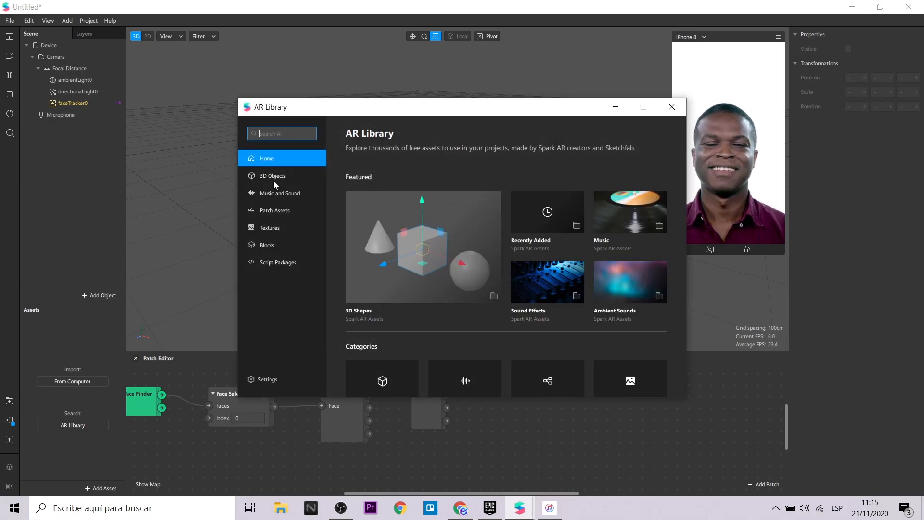
pyautogui.click(450, 245)
pyautogui.scroll(-3, 579, 281)
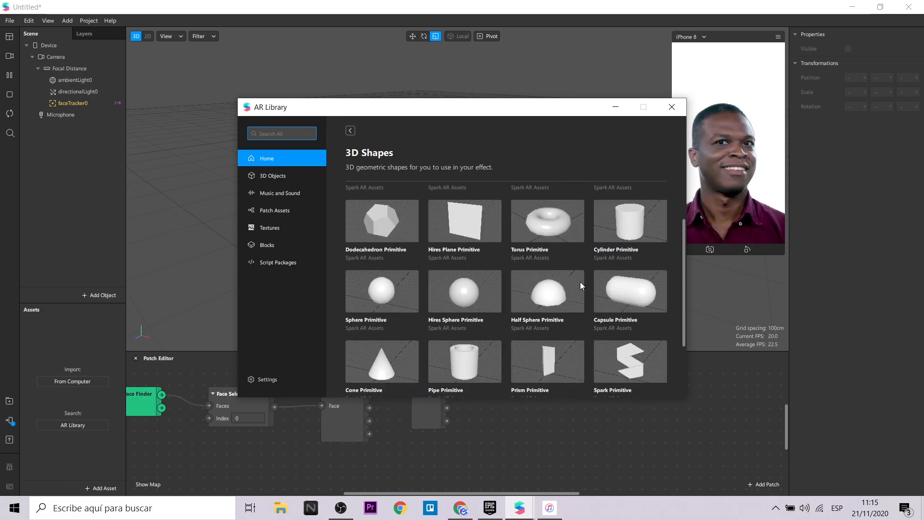
pyautogui.scroll(-1, 413, 322)
pyautogui.click(391, 308)
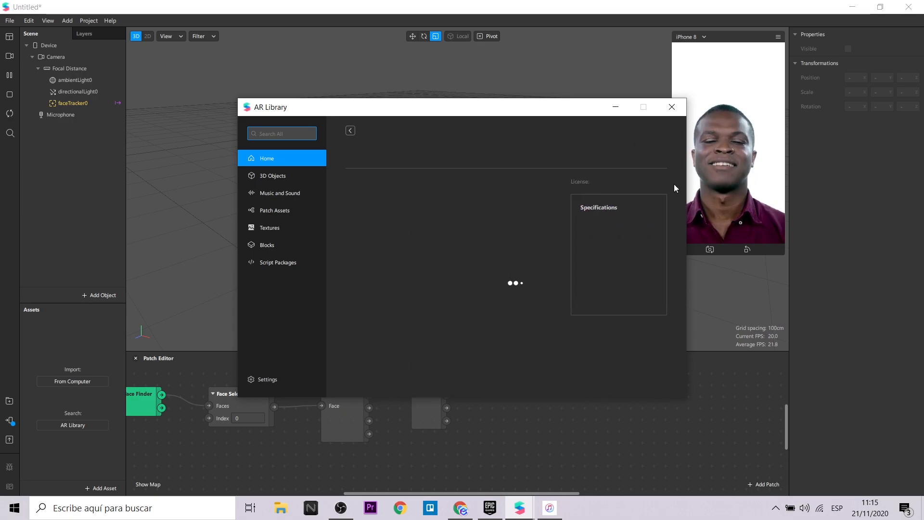
pyautogui.click(642, 154)
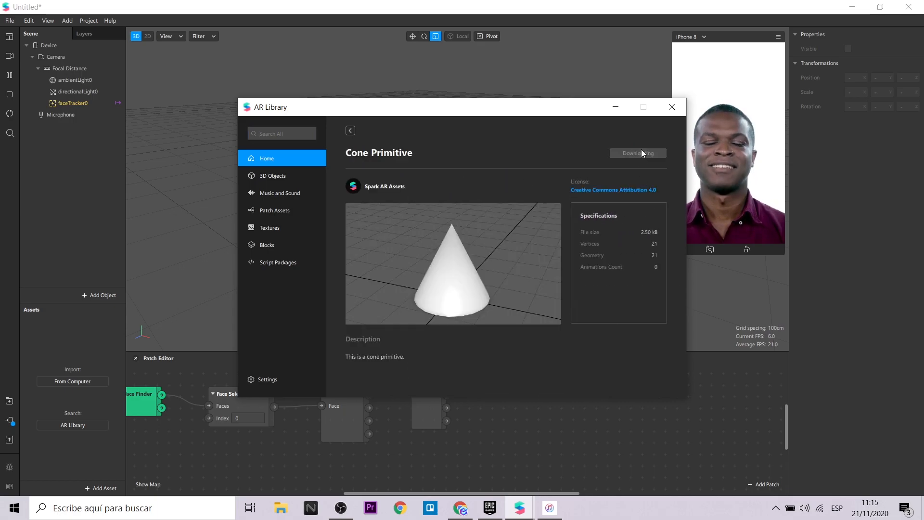
pyautogui.click(675, 110)
pyautogui.moveTo(45, 322); pyautogui.dragTo(76, 102)
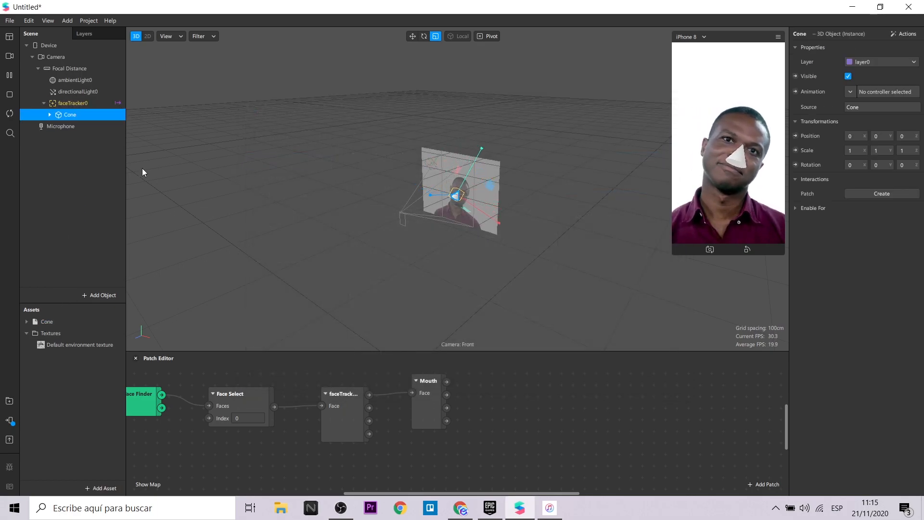
# - Flip the cone to point downward at the mouth and scale it to 0.2, 0.4, 0.2
pyautogui.click(10, 76)
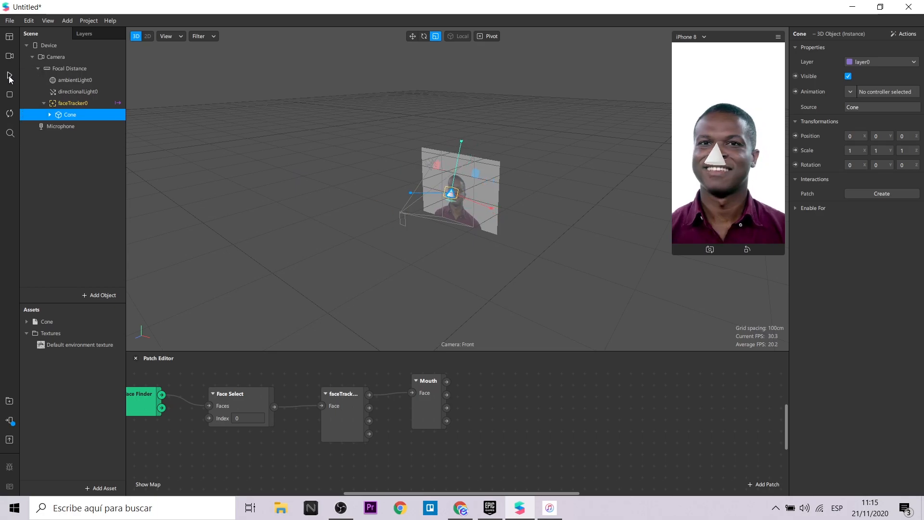
pyautogui.click(10, 76)
pyautogui.click(10, 75)
pyautogui.scroll(3, 420, 191)
pyautogui.press('r')
pyautogui.moveTo(423, 191); pyautogui.dragTo(438, 252)
pyautogui.click(412, 36)
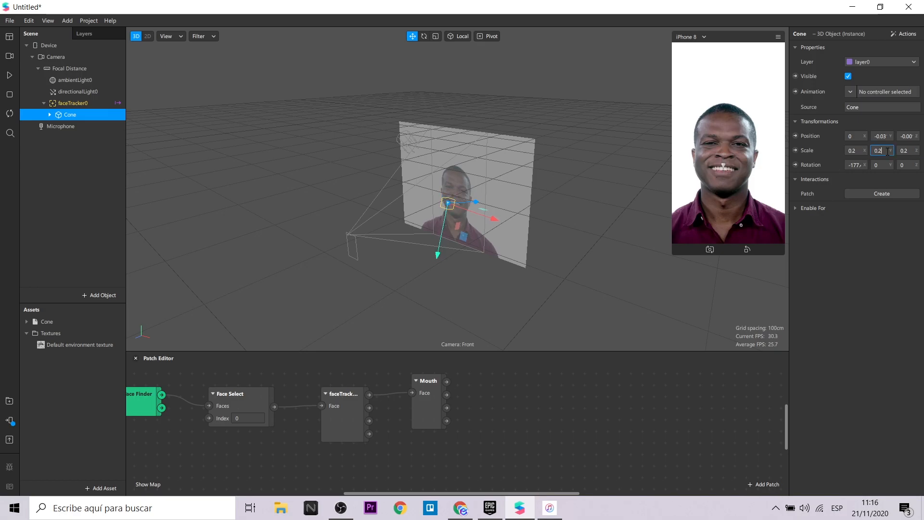
pyautogui.click(9, 75)
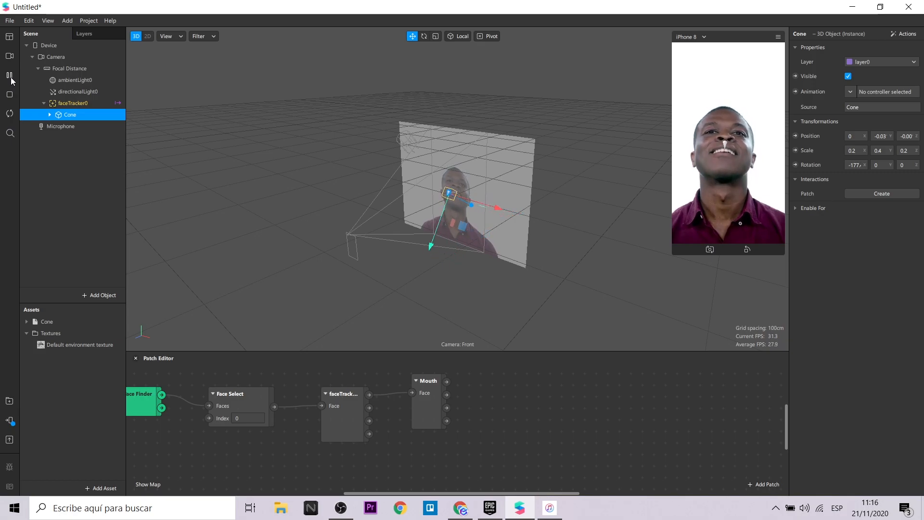
pyautogui.click(9, 75)
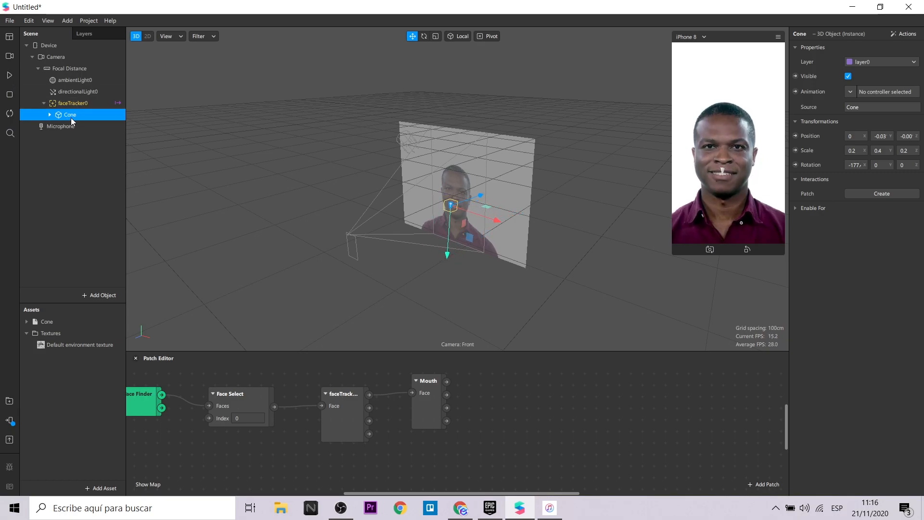
# - Add a null object under the face tracker and nest the cone inside it
pyautogui.click(66, 104)
pyautogui.rightClick(63, 102)
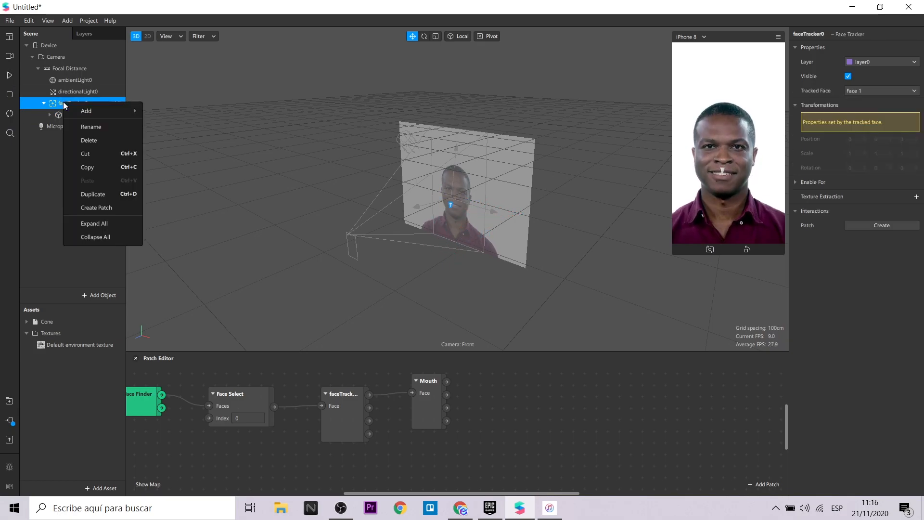
pyautogui.moveTo(92, 112)
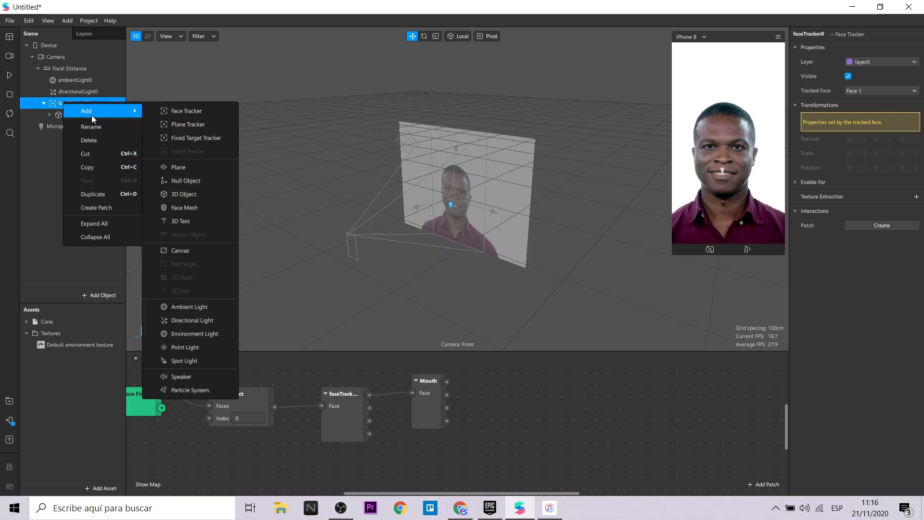
pyautogui.click(203, 181)
pyautogui.moveTo(68, 114); pyautogui.dragTo(85, 130)
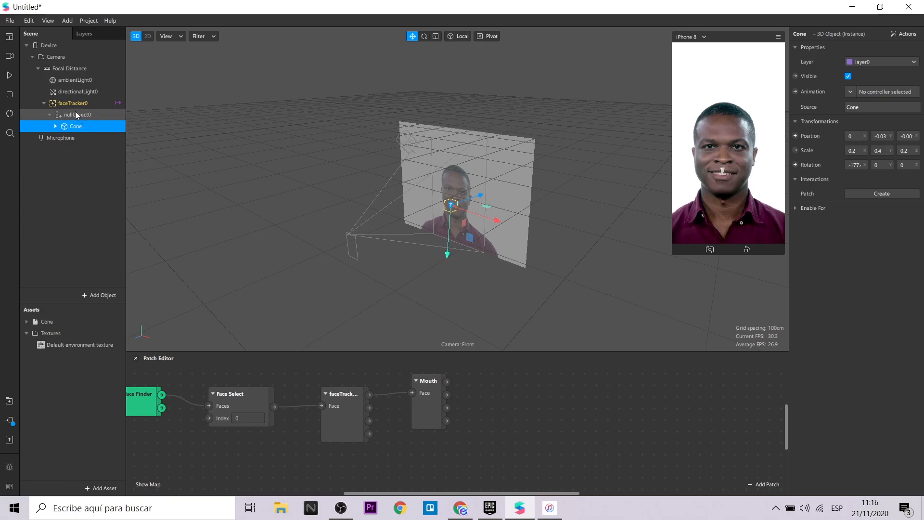
# - Create a 3D Position patch for the null object and connect the Mouth patch's Left Corner output to it
pyautogui.click(76, 114)
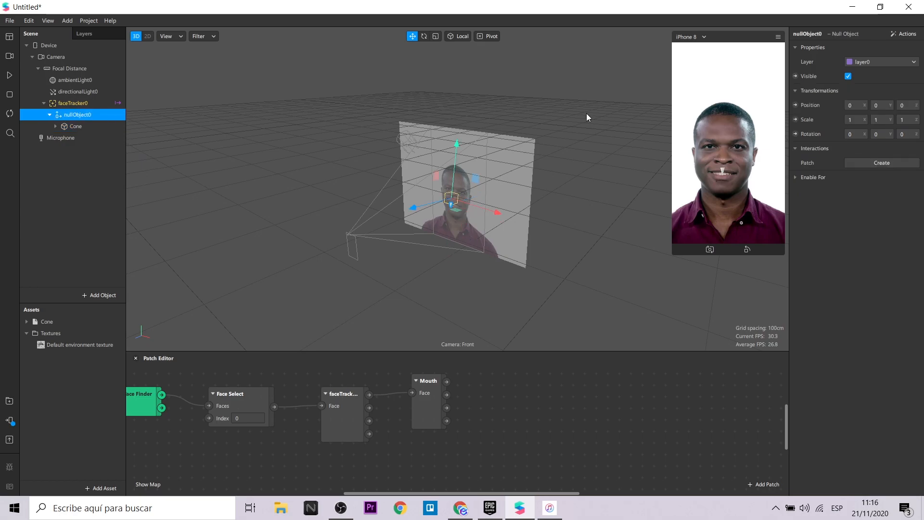
pyautogui.click(796, 107)
pyautogui.moveTo(500, 443); pyautogui.dragTo(538, 384)
pyautogui.moveTo(446, 408); pyautogui.dragTo(504, 392)
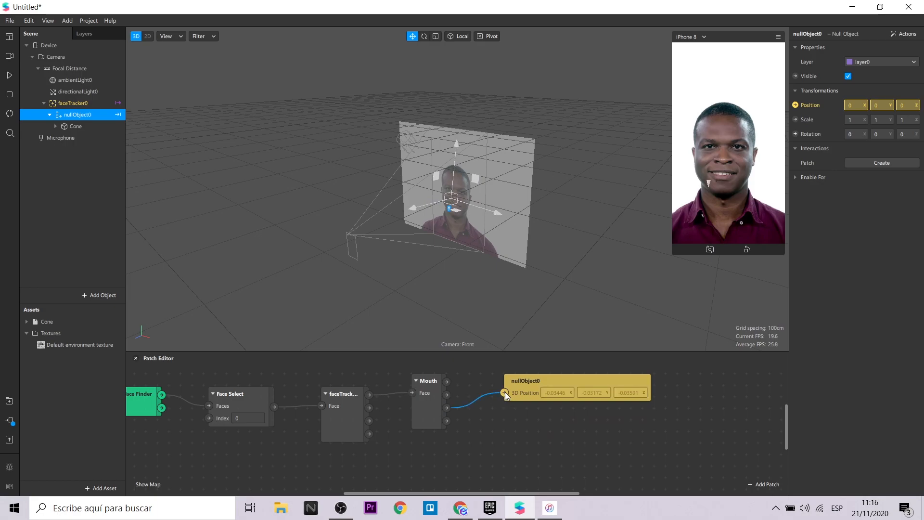
# - Move the cone inward from the mouth corner to fang position, about 0.013 on X, and preview it with the face moving
pyautogui.click(10, 77)
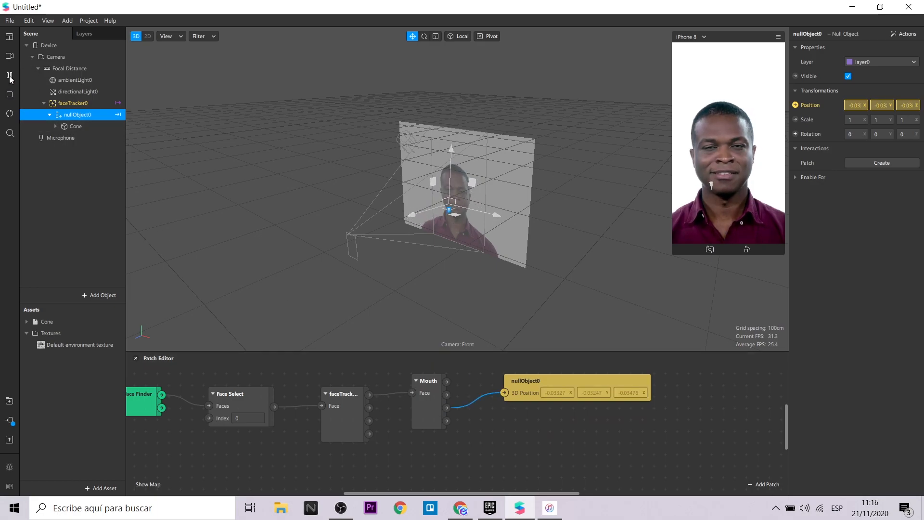
pyautogui.click(9, 77)
pyautogui.click(75, 126)
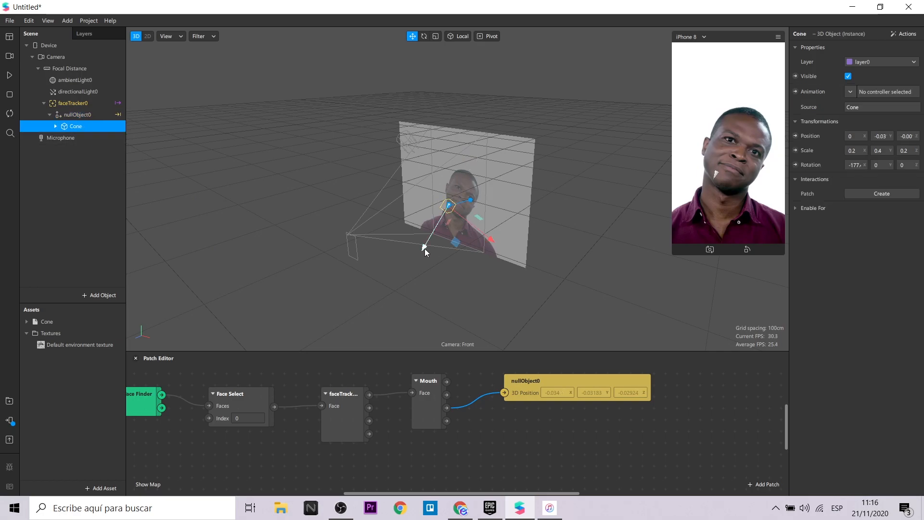
pyautogui.click(10, 76)
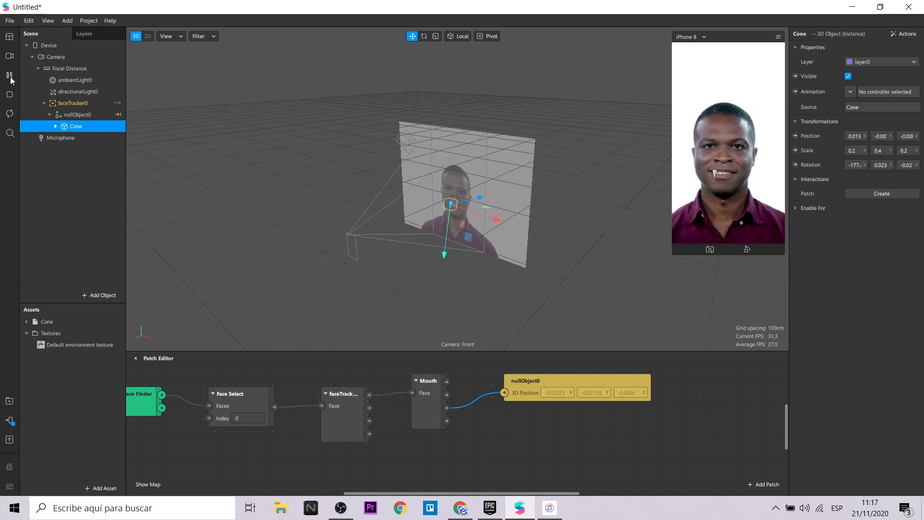
pyautogui.click(9, 76)
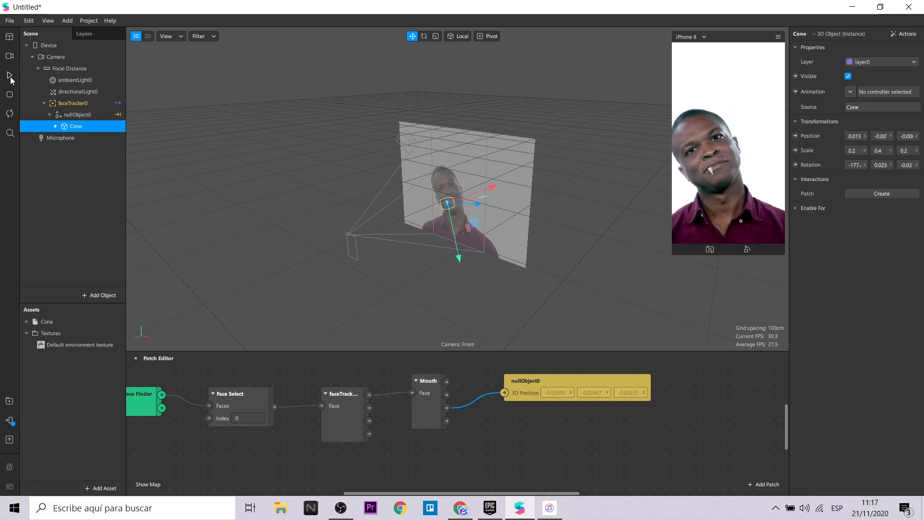
# - Duplicate the null object with its cone and connect the Mouth patch's Right Corner output to the copy's 3D Position
pyautogui.click(88, 111)
pyautogui.rightClick(88, 111)
pyautogui.click(147, 203)
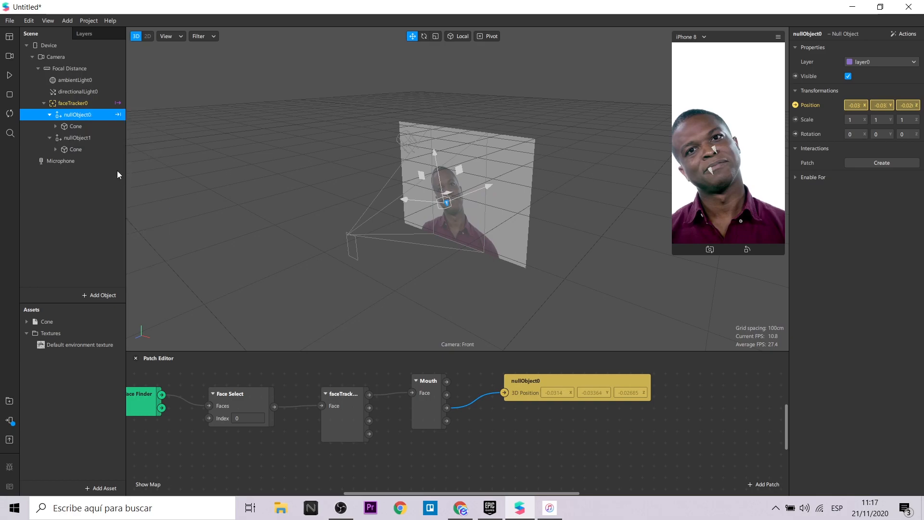
pyautogui.click(794, 104)
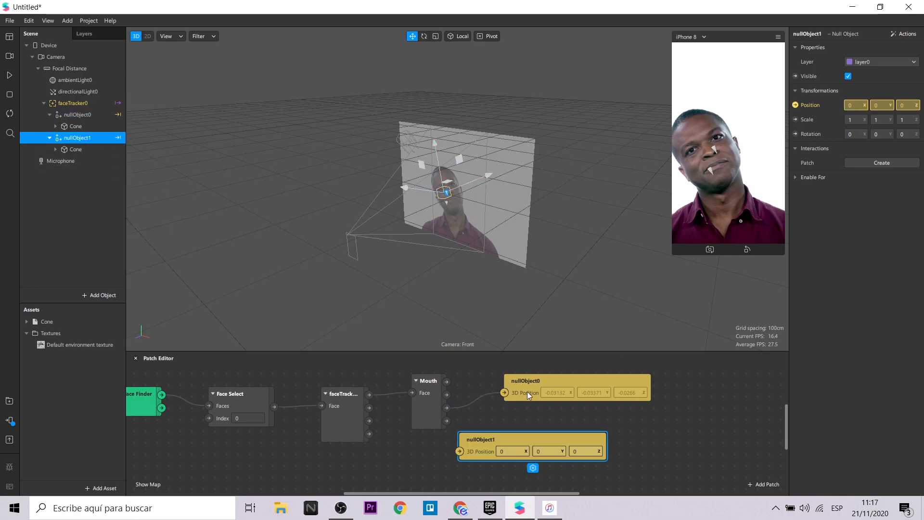
pyautogui.moveTo(483, 434); pyautogui.dragTo(542, 423)
pyautogui.moveTo(447, 421); pyautogui.dragTo(515, 438)
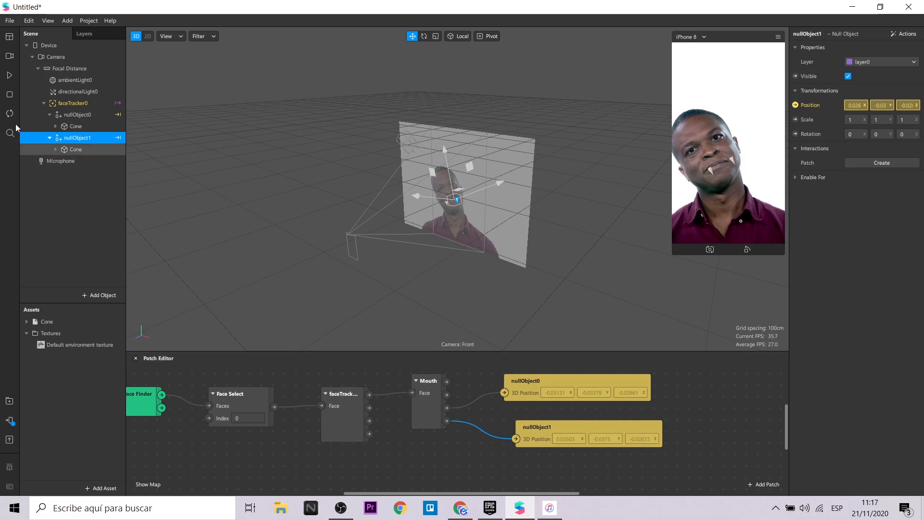
# - Move the duplicated cone inward from its mouth corner so it forms the second fang
pyautogui.click(91, 150)
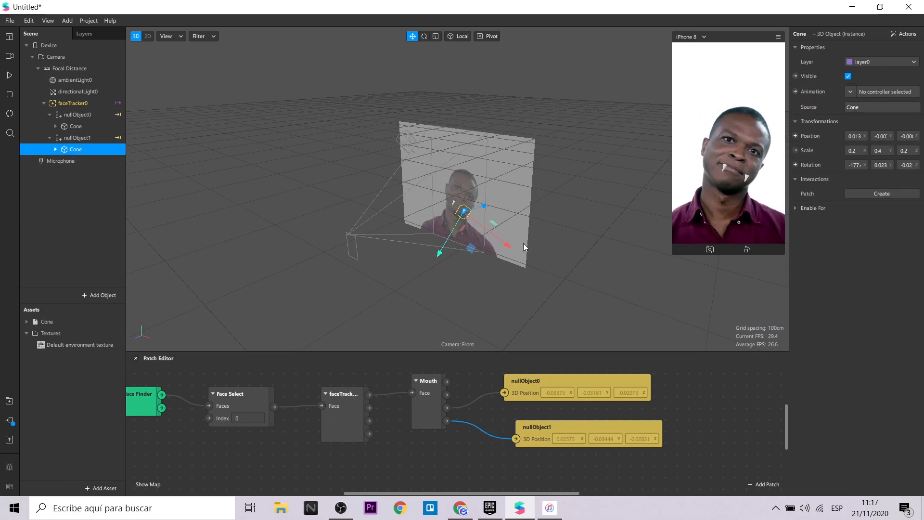
pyautogui.click(10, 76)
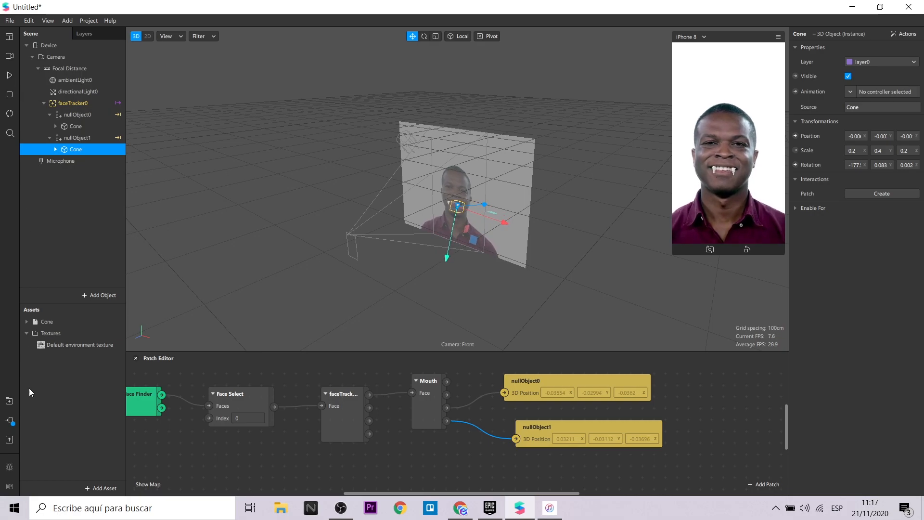
# - Import the Eye Color block from the AR Library and place it under the face tracker
pyautogui.click(8, 403)
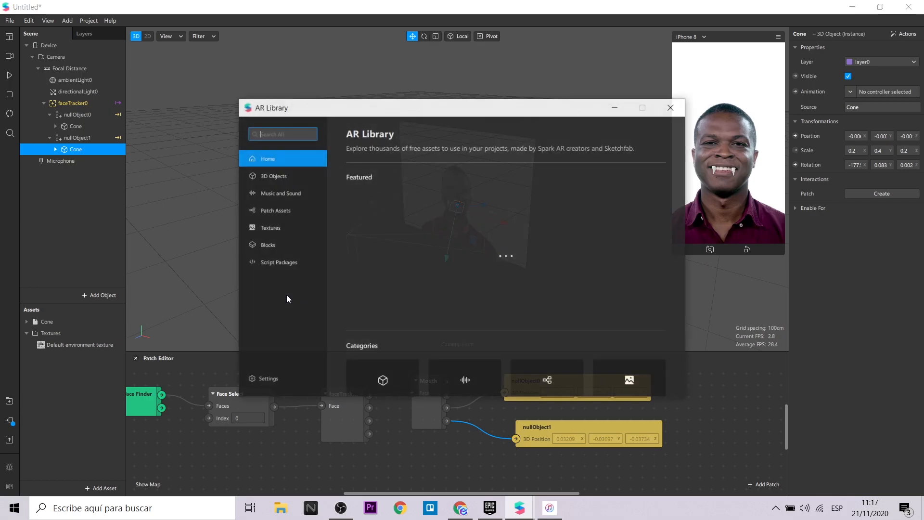
pyautogui.click(267, 245)
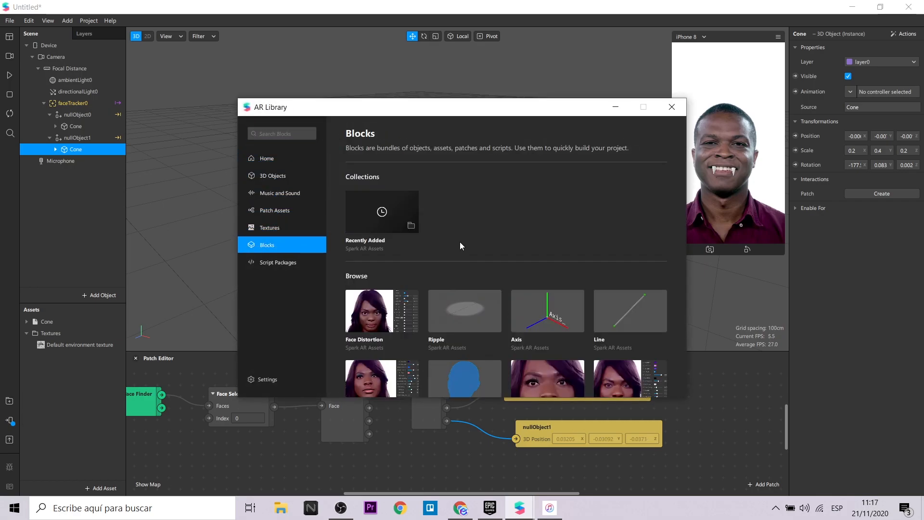
pyautogui.scroll(-1, 528, 307)
pyautogui.click(633, 362)
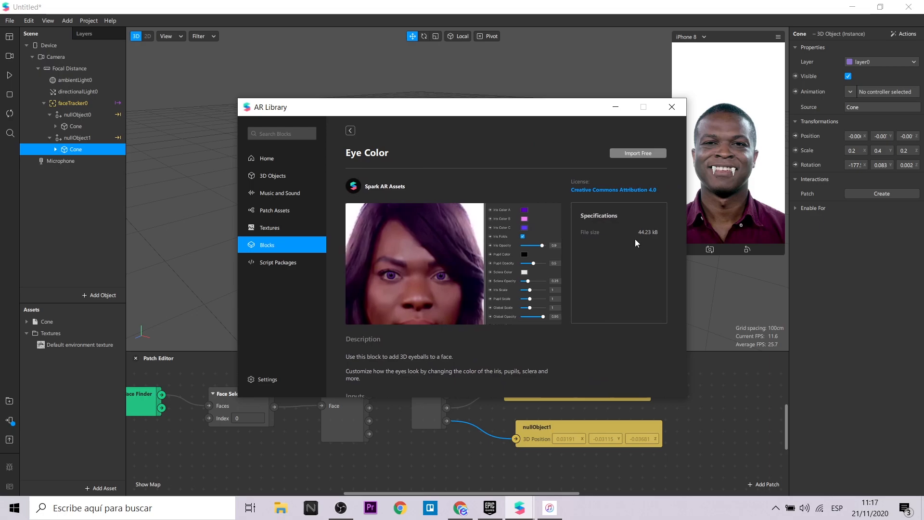
pyautogui.click(633, 154)
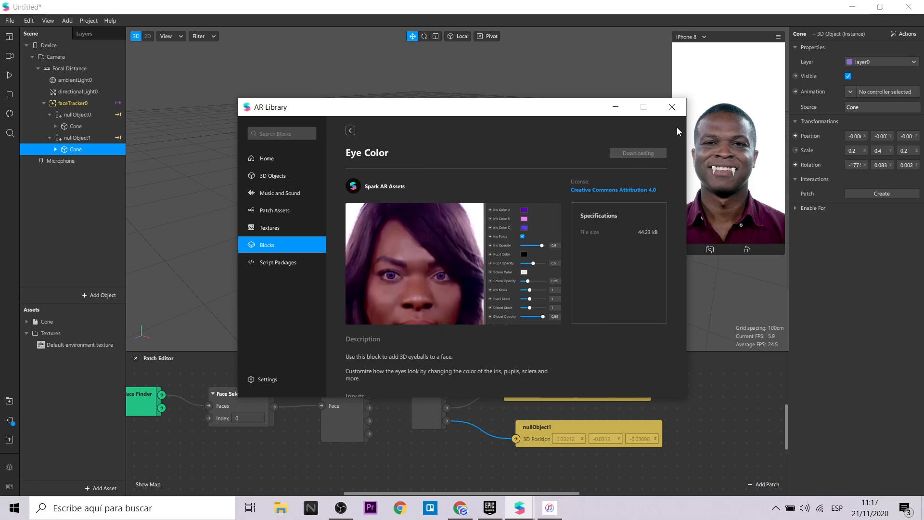
pyautogui.click(673, 109)
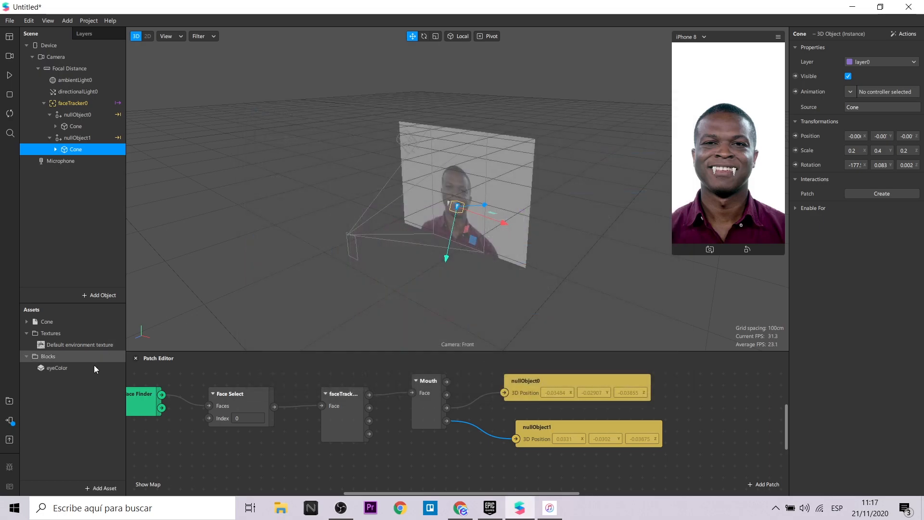
pyautogui.moveTo(60, 369); pyautogui.dragTo(88, 105)
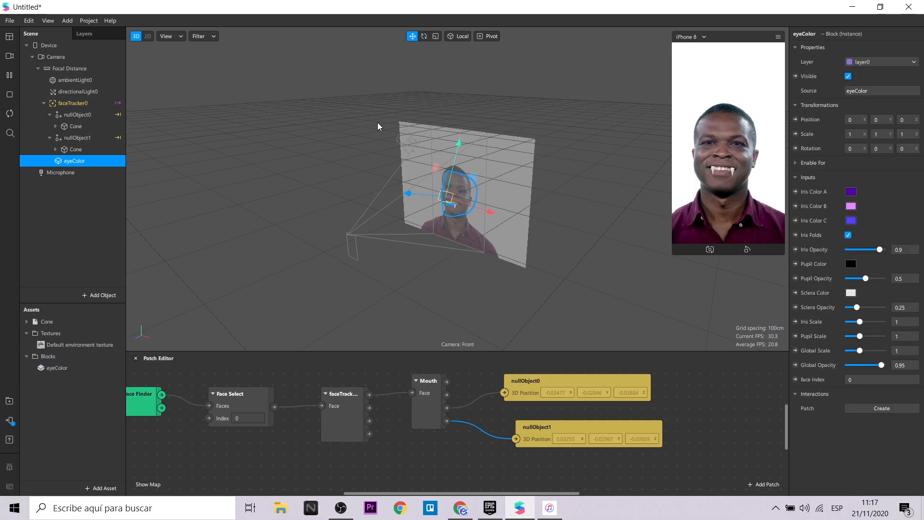
# - Set the eye color block's Iris Color A and Iris Color C to red
pyautogui.click(851, 191)
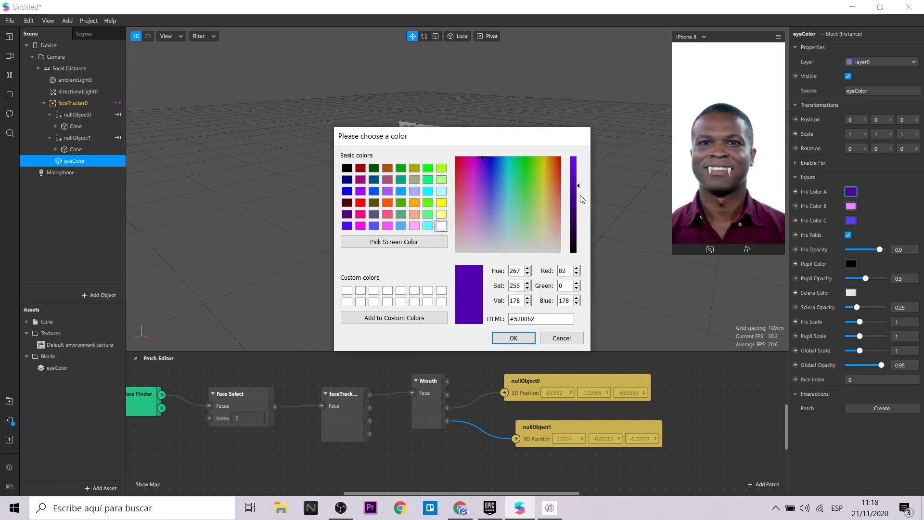
pyautogui.click(360, 202)
pyautogui.click(513, 338)
pyautogui.click(851, 220)
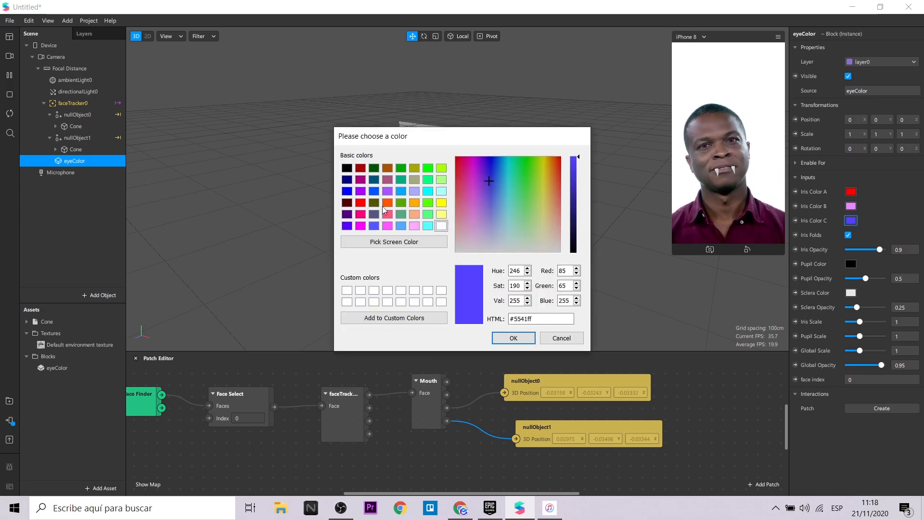
pyautogui.click(360, 202)
pyautogui.click(514, 338)
# - Set the eye color block's Pupil Color to white (#ffffff)
pyautogui.click(850, 263)
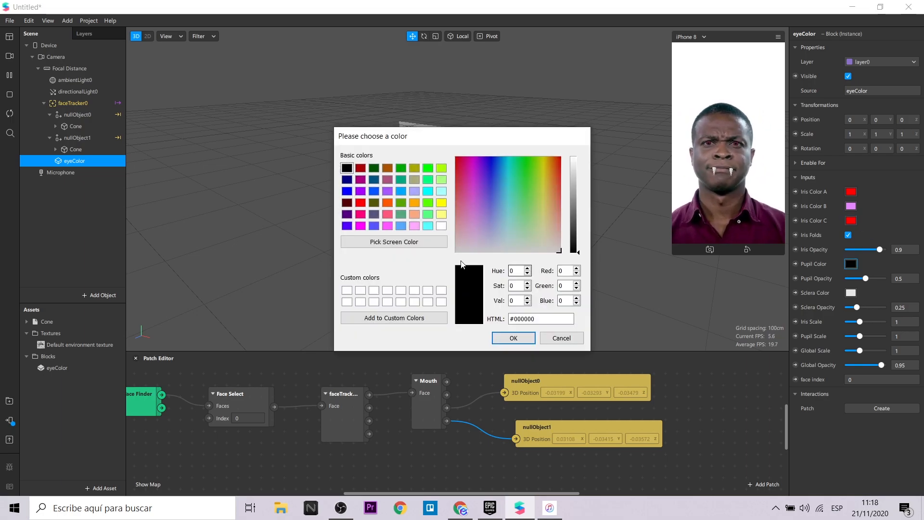
pyautogui.click(441, 214)
pyautogui.click(441, 225)
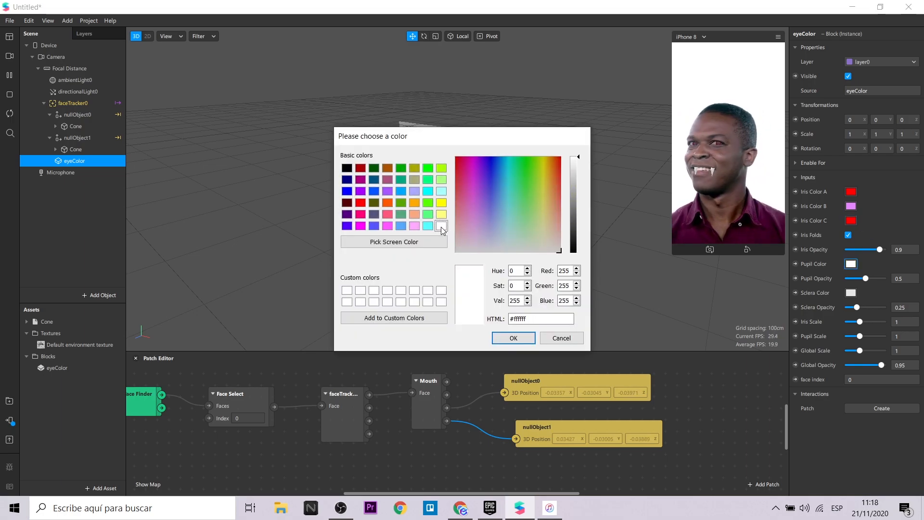
pyautogui.click(513, 338)
# - Try several swatches for the eye color block's Iris Color B and set it to pink (#ff007f)
pyautogui.click(850, 206)
pyautogui.click(374, 167)
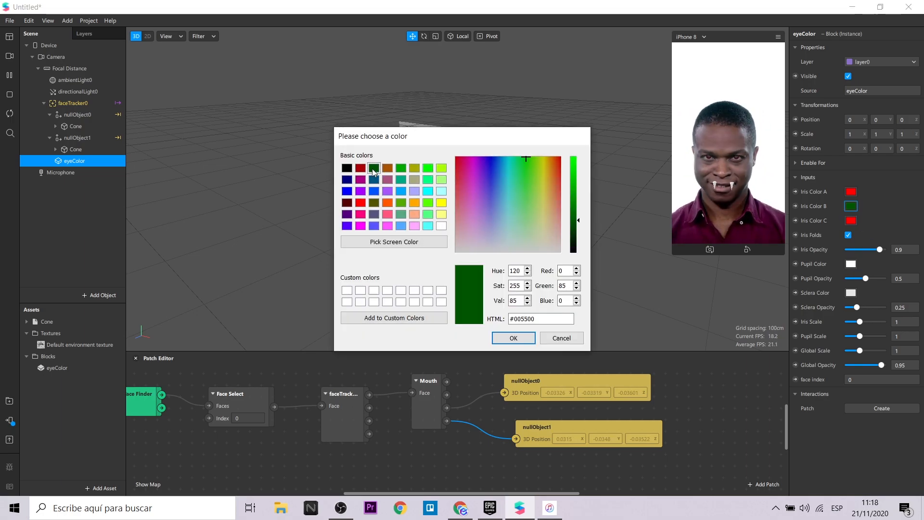
pyautogui.click(346, 169)
pyautogui.click(360, 215)
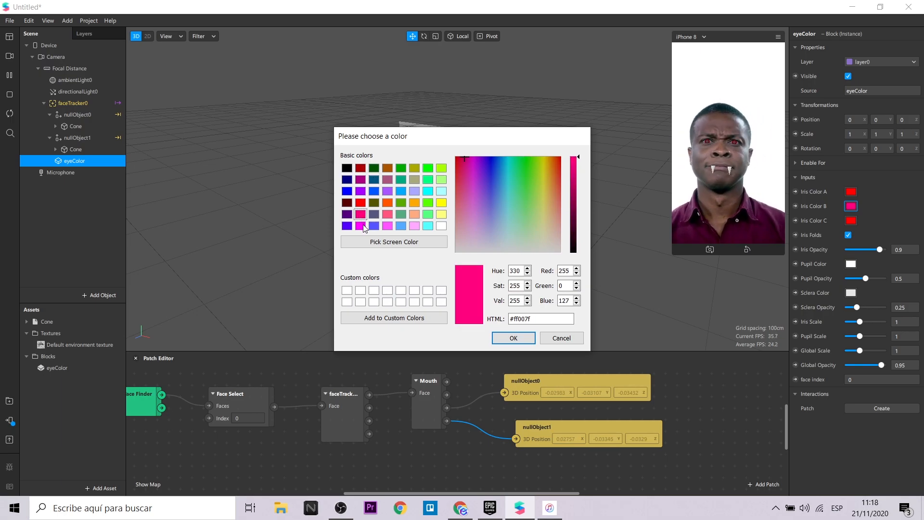
pyautogui.click(498, 337)
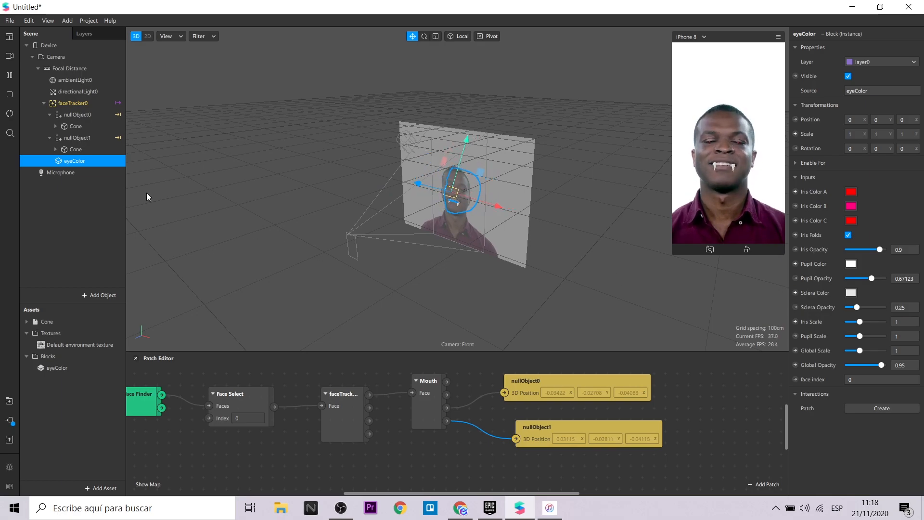
# - Add a face mesh under faceTracker0 and move it above the two null objects in the scene hierarchy
pyautogui.click(82, 105)
pyautogui.rightClick(82, 105)
pyautogui.moveTo(144, 115)
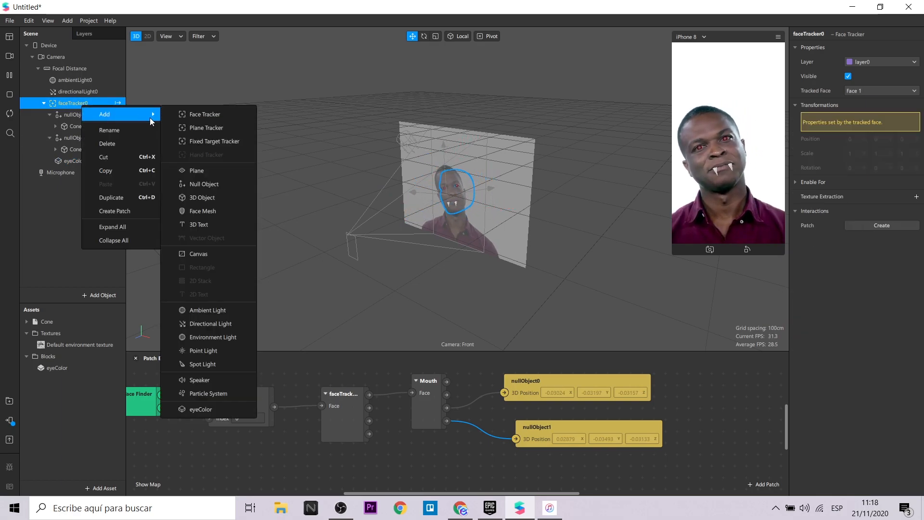
pyautogui.click(200, 214)
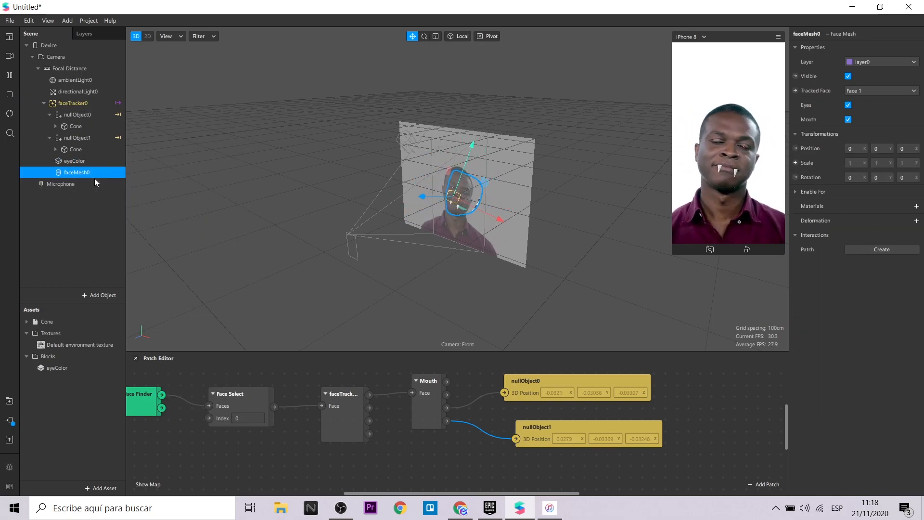
pyautogui.moveTo(71, 172); pyautogui.dragTo(71, 108)
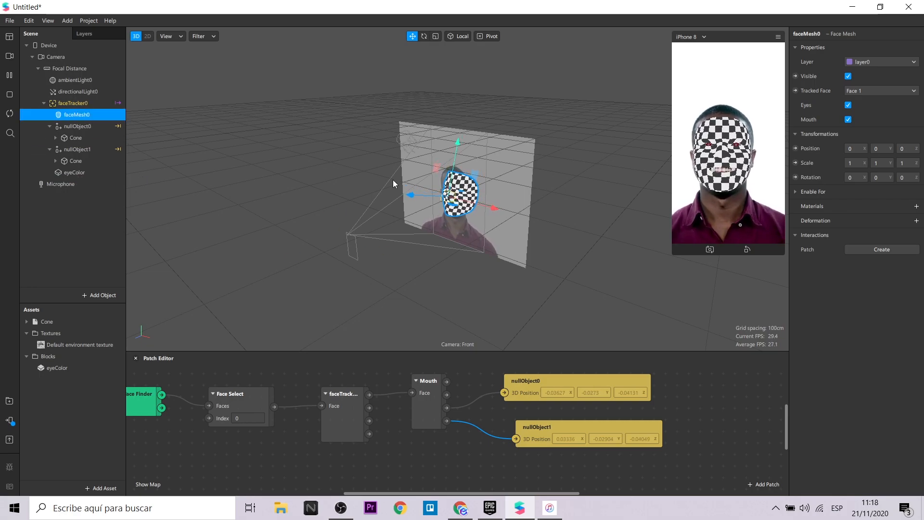
# - Create a new material for the face mesh and set its shader type to Retouching
pyautogui.click(916, 206)
pyautogui.click(898, 236)
pyautogui.click(72, 344)
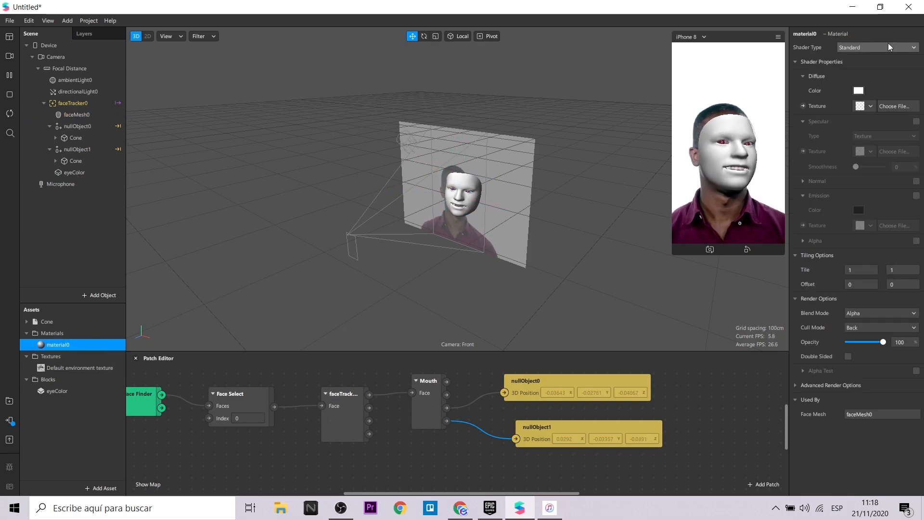
pyautogui.click(880, 48)
pyautogui.click(867, 107)
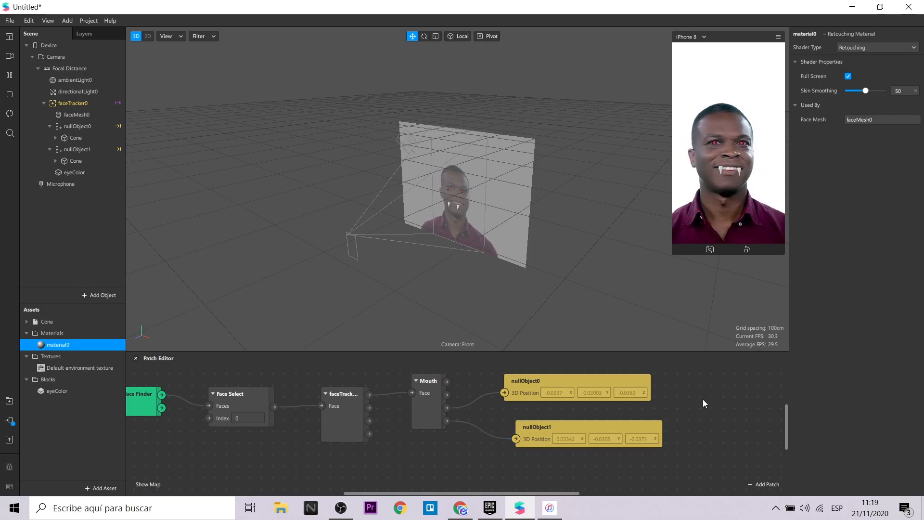
# - Add a Mouth Open patch above the Mouth patch and connect the face tracker's face output to its Face input
pyautogui.scroll(2, 626, 409)
pyautogui.doubleClick(412, 371)
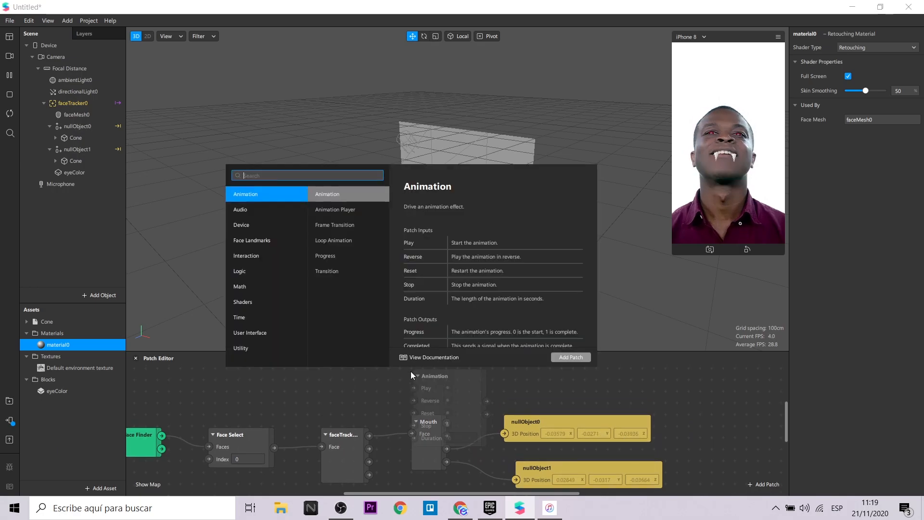
pyautogui.write('mout')
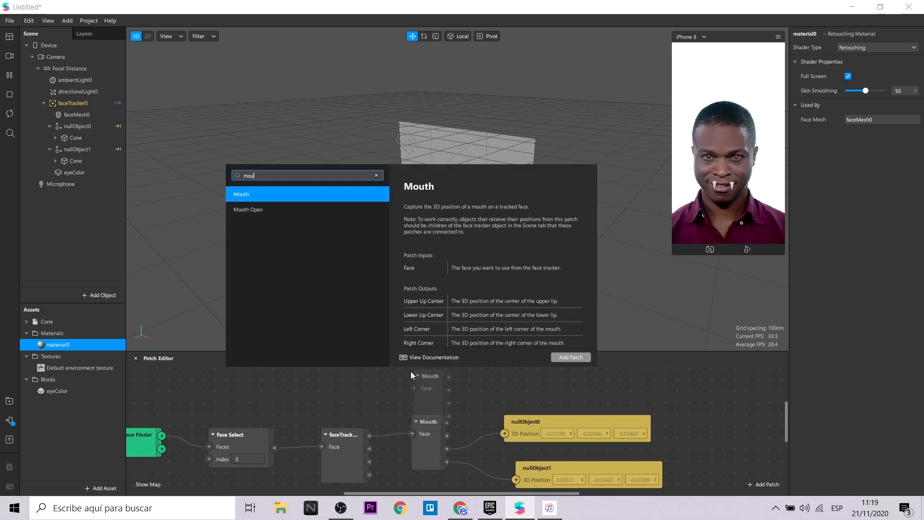
pyautogui.click(327, 210)
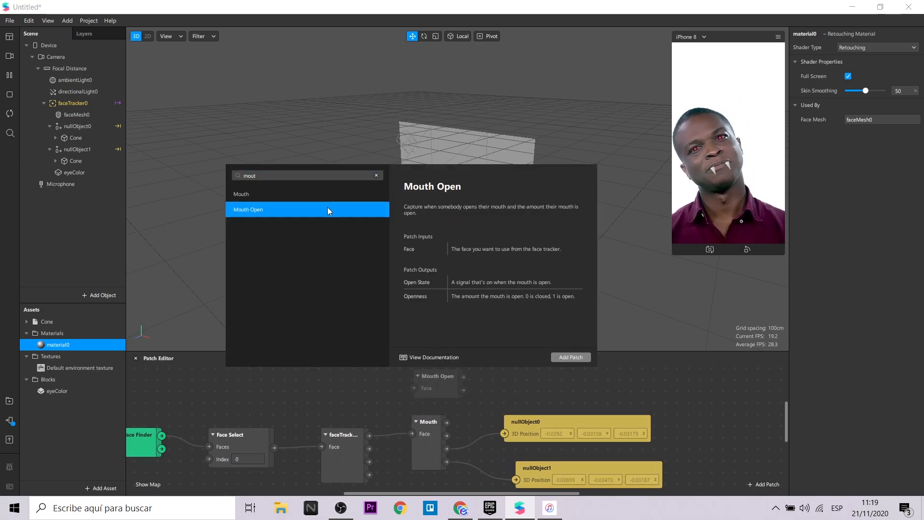
pyautogui.click(584, 359)
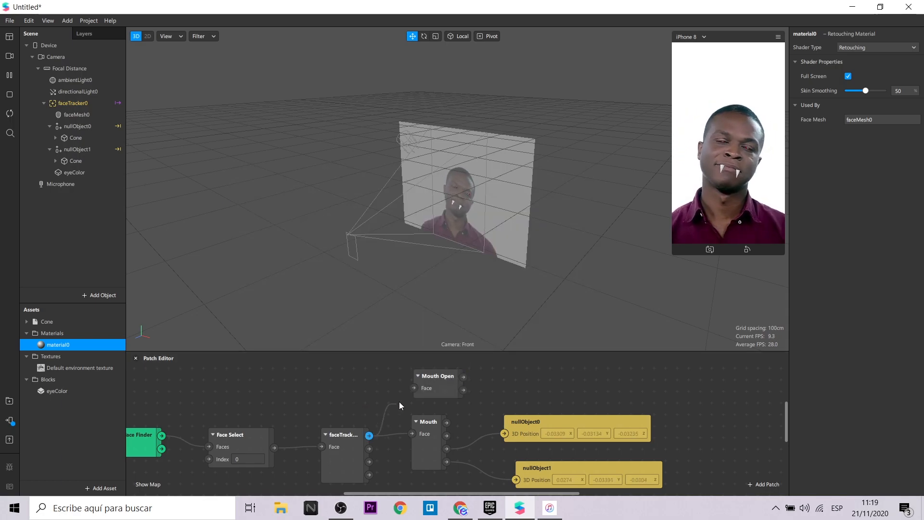
pyautogui.moveTo(417, 386); pyautogui.dragTo(415, 387)
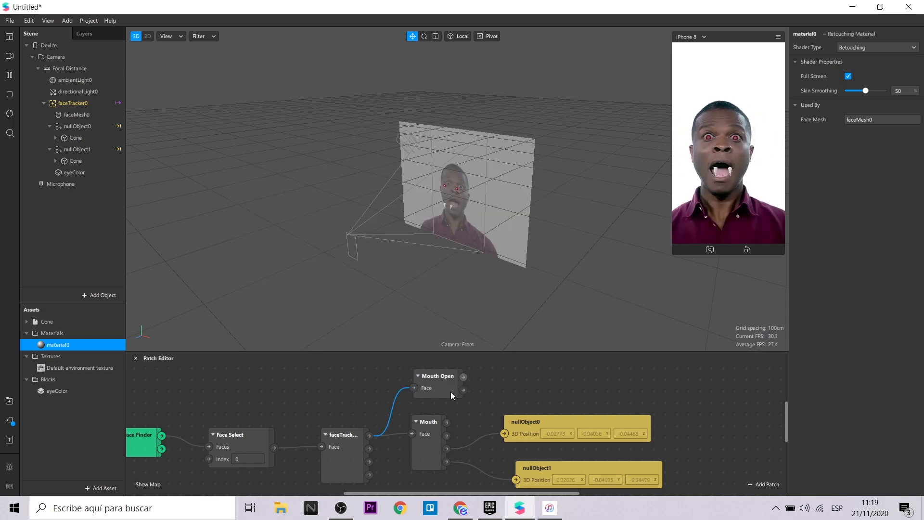
# - Create Visible patches for nullObject0 and nullObject1 and connect both to the Mouth Open patch's Open State output
pyautogui.click(77, 126)
pyautogui.keyDown('ctrl'); pyautogui.click(82, 151); pyautogui.keyUp('ctrl')
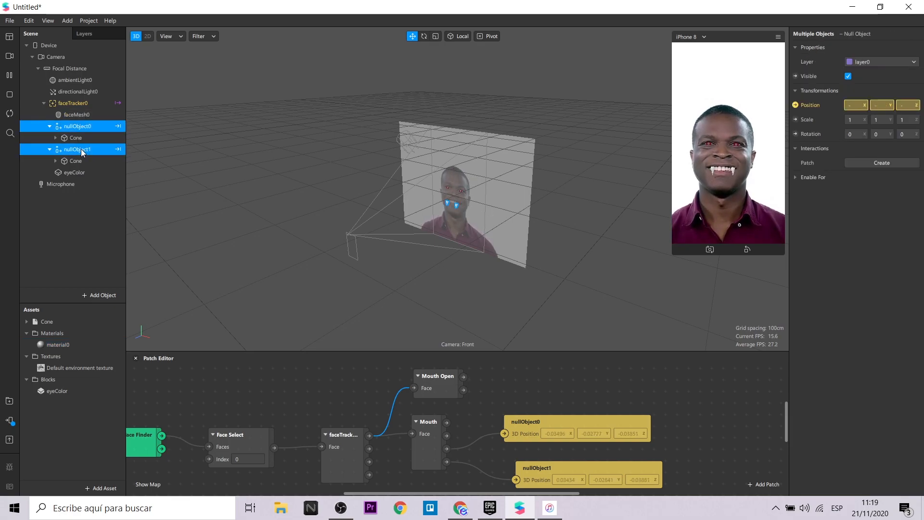
pyautogui.click(795, 77)
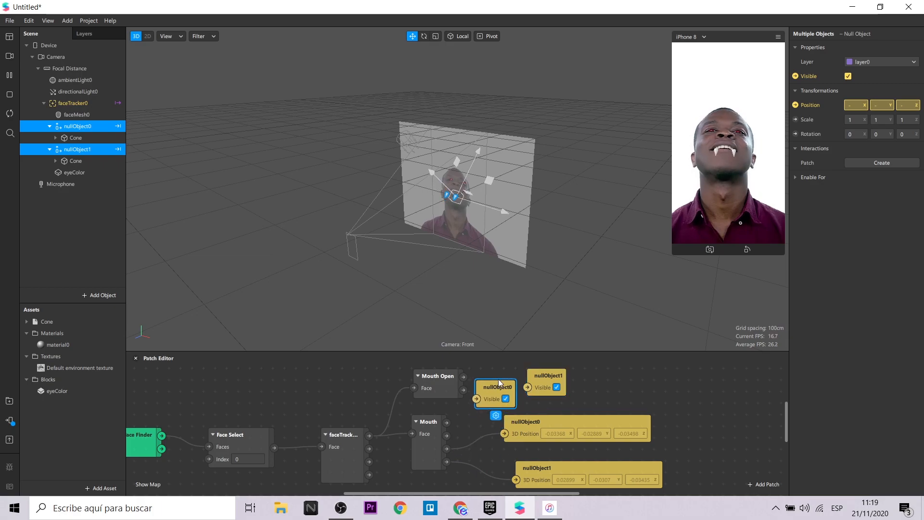
pyautogui.scroll(1, 549, 423)
pyautogui.moveTo(548, 417); pyautogui.dragTo(544, 398)
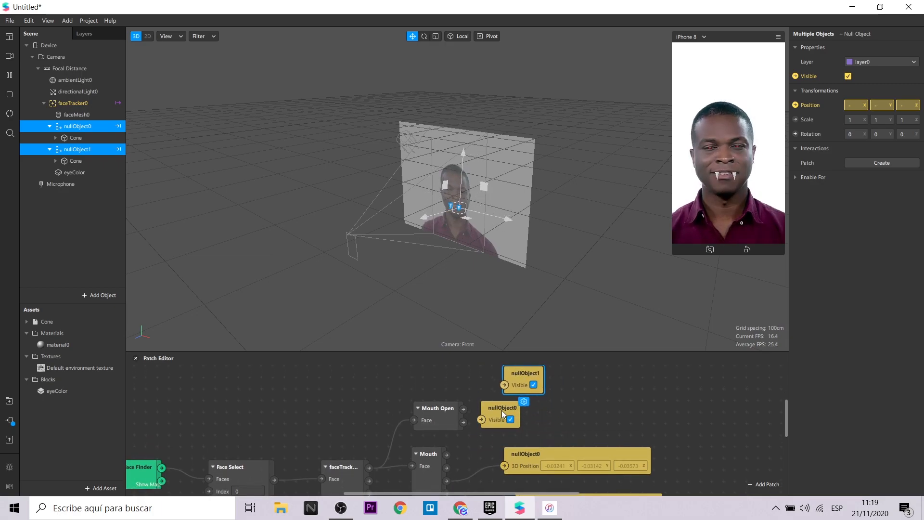
pyautogui.moveTo(463, 408); pyautogui.dragTo(506, 383)
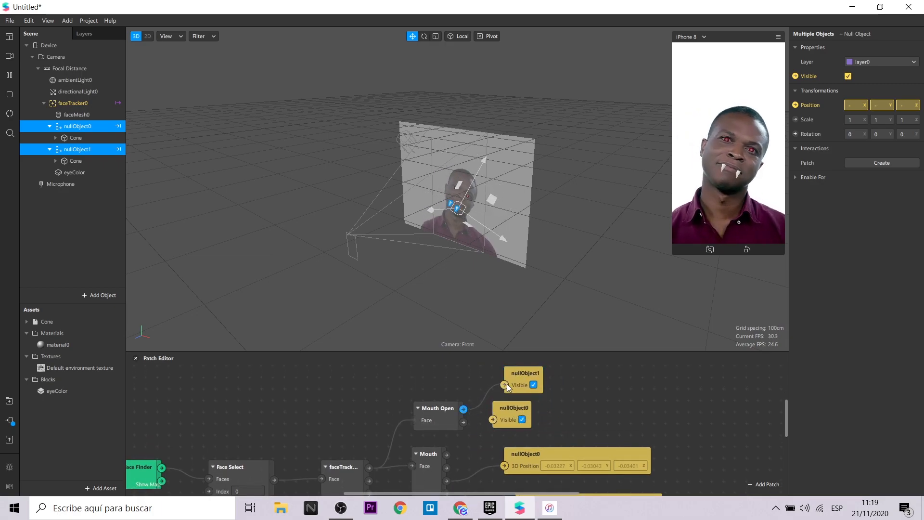
pyautogui.moveTo(465, 411); pyautogui.dragTo(521, 414)
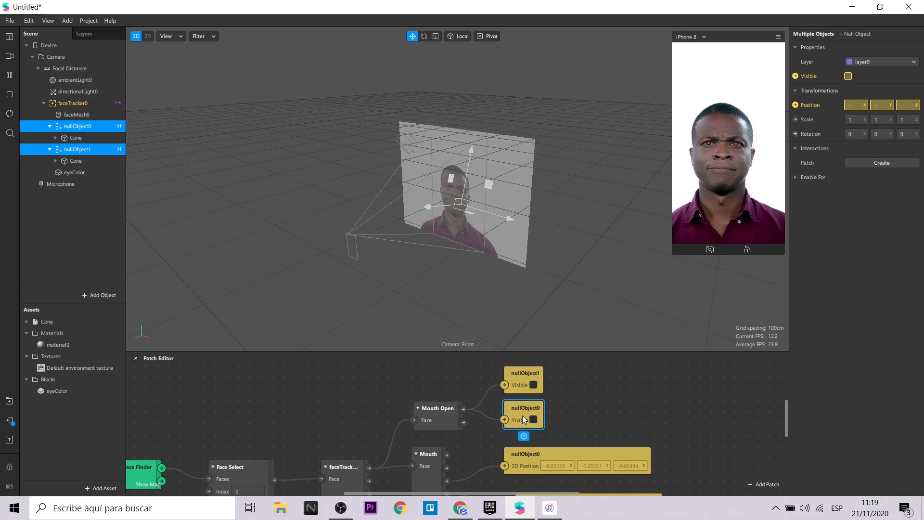
# - Create a Visible patch for the eyeColor block and connect the Mouth Open patch's Open State output to it
pyautogui.click(75, 172)
pyautogui.click(795, 76)
pyautogui.moveTo(470, 453); pyautogui.dragTo(562, 394)
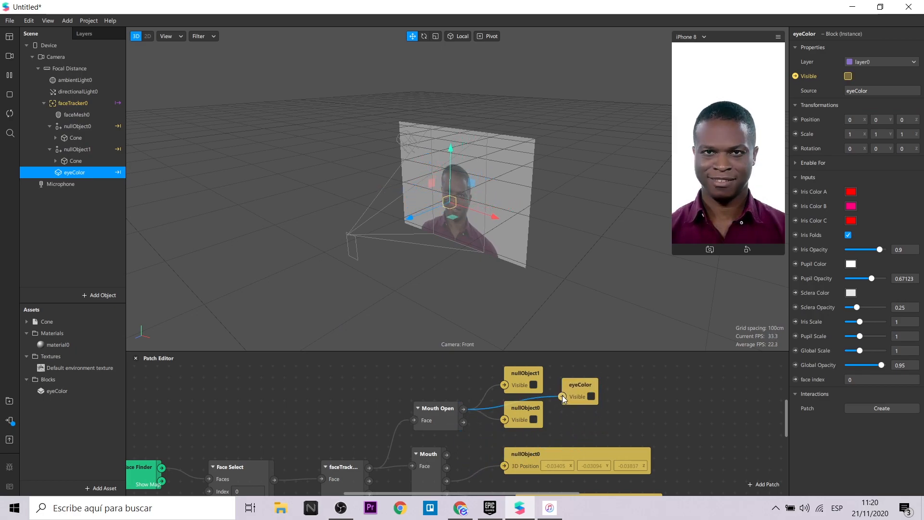
# - Send the vampire effect to a device for testing
pyautogui.click(10, 420)
pyautogui.click(124, 387)
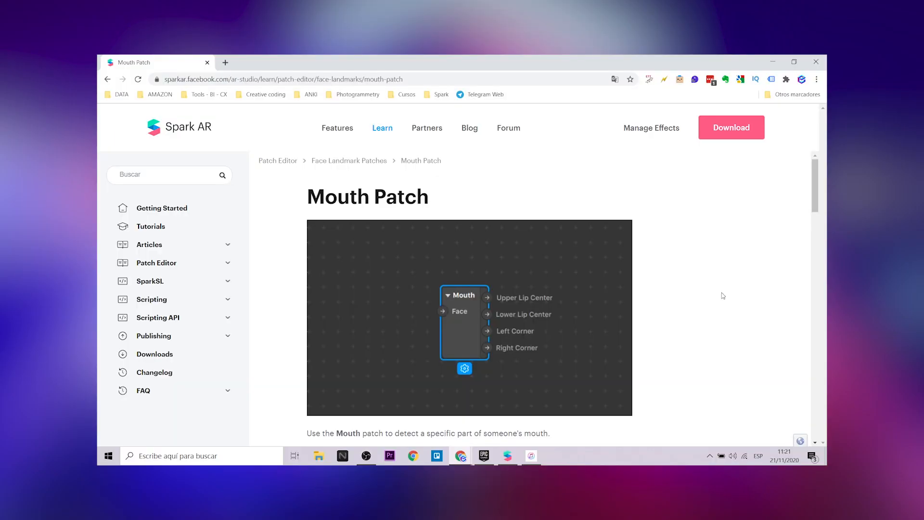
# - Switch to the browser and look through the Mouth Patch documentation page, including its example patch graph and Simulator preview
pyautogui.scroll(-5, 722, 295)
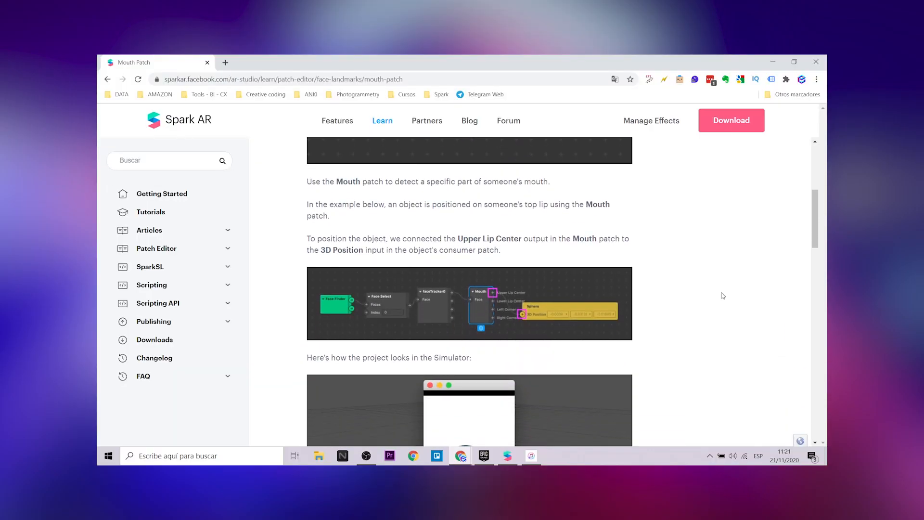
pyautogui.scroll(-6, 722, 296)
pyautogui.scroll(-10, 722, 296)
pyautogui.scroll(15, 722, 296)
pyautogui.scroll(5, 723, 295)
pyautogui.scroll(-4, 722, 295)
pyautogui.scroll(-3, 701, 329)
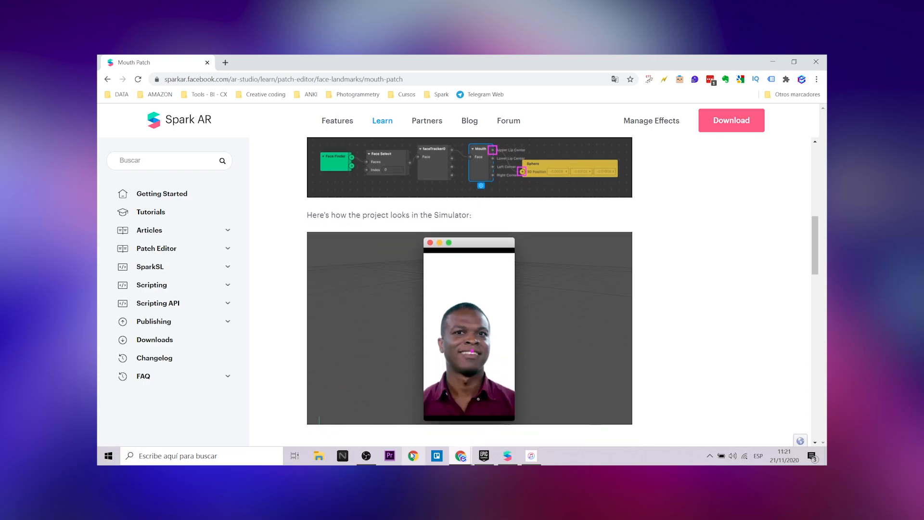